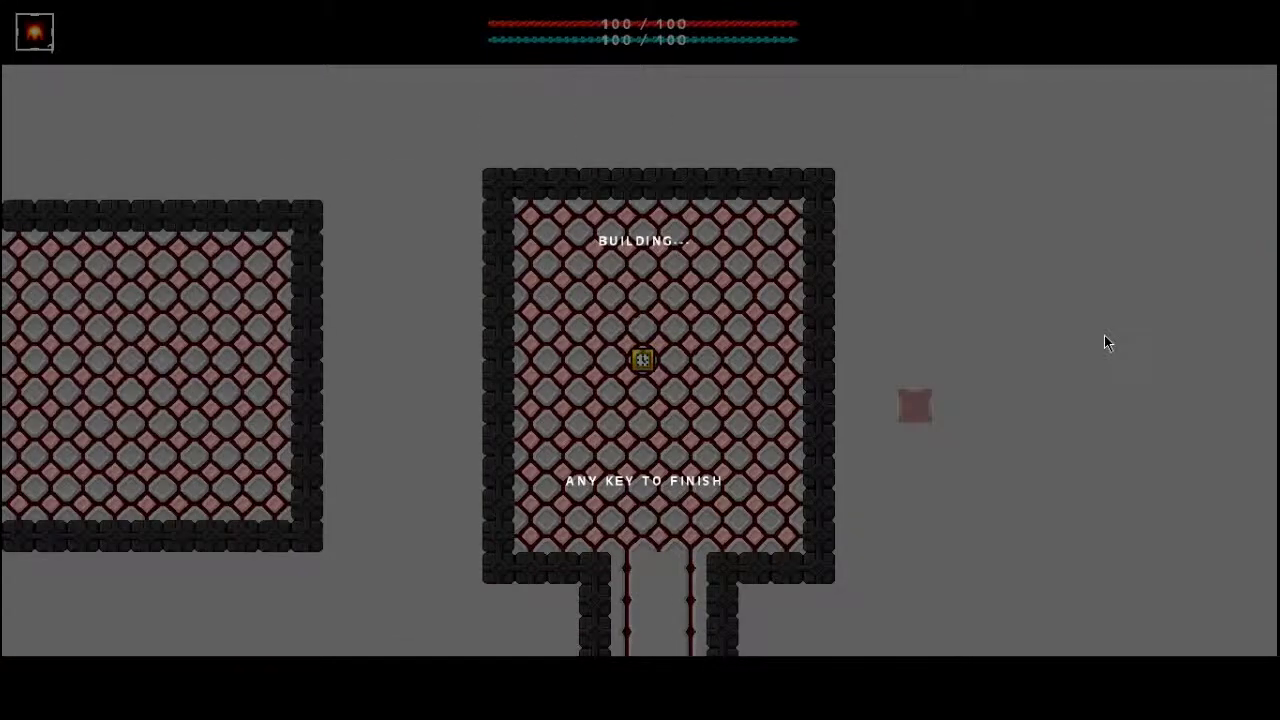
Step: Finish building the dungeon and start play in the dim starting room
key("space")
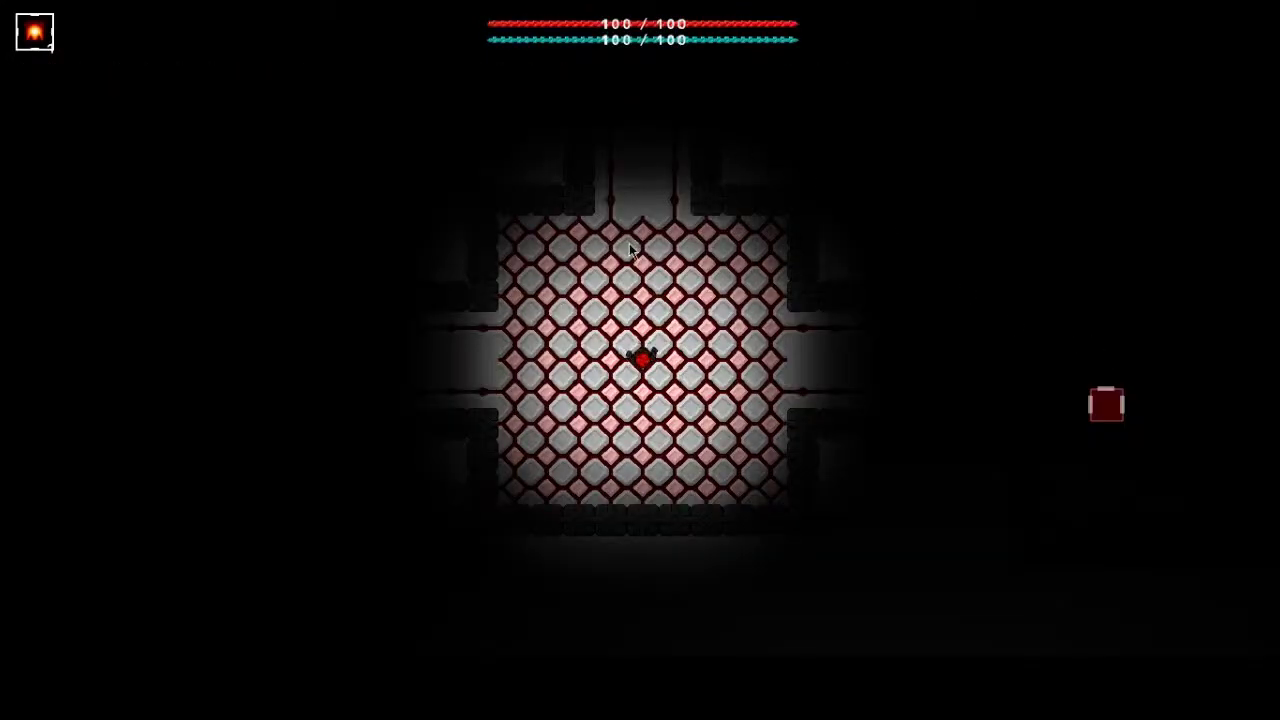
Step: Fireball enemies while walking left and then down the corridor into the large open room
left_click(959, 361)
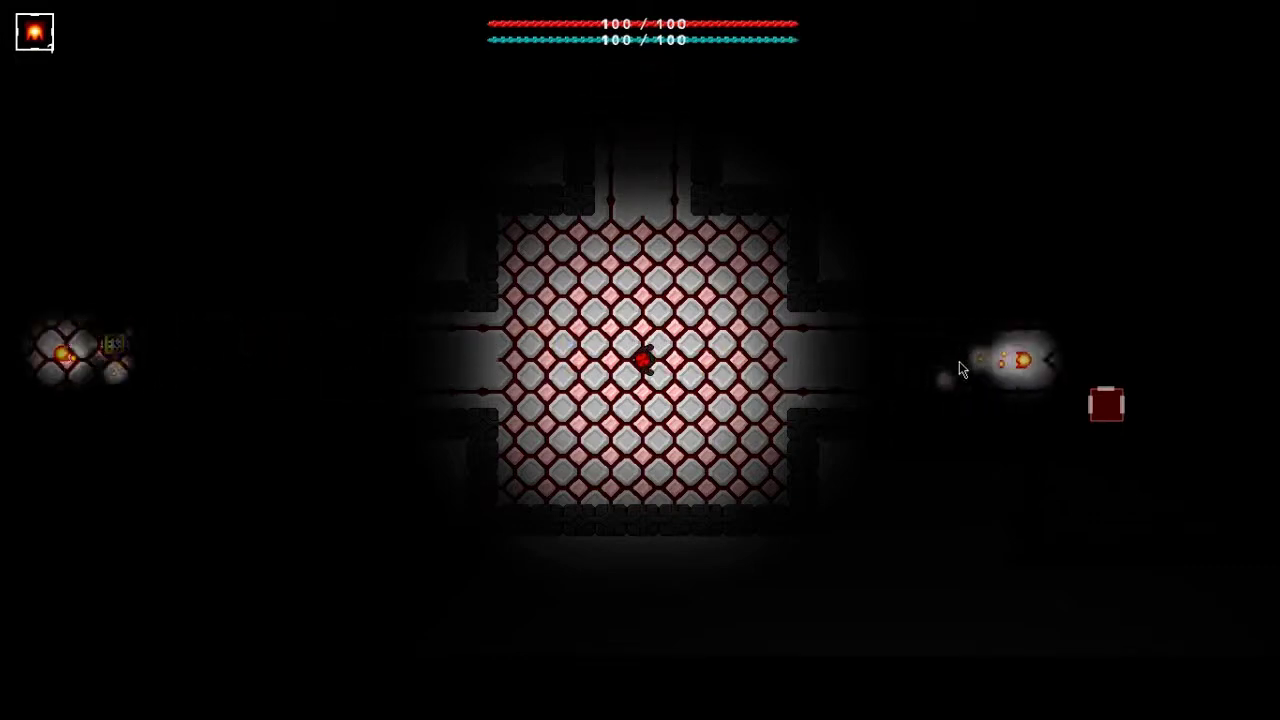
key("a")
key("a")
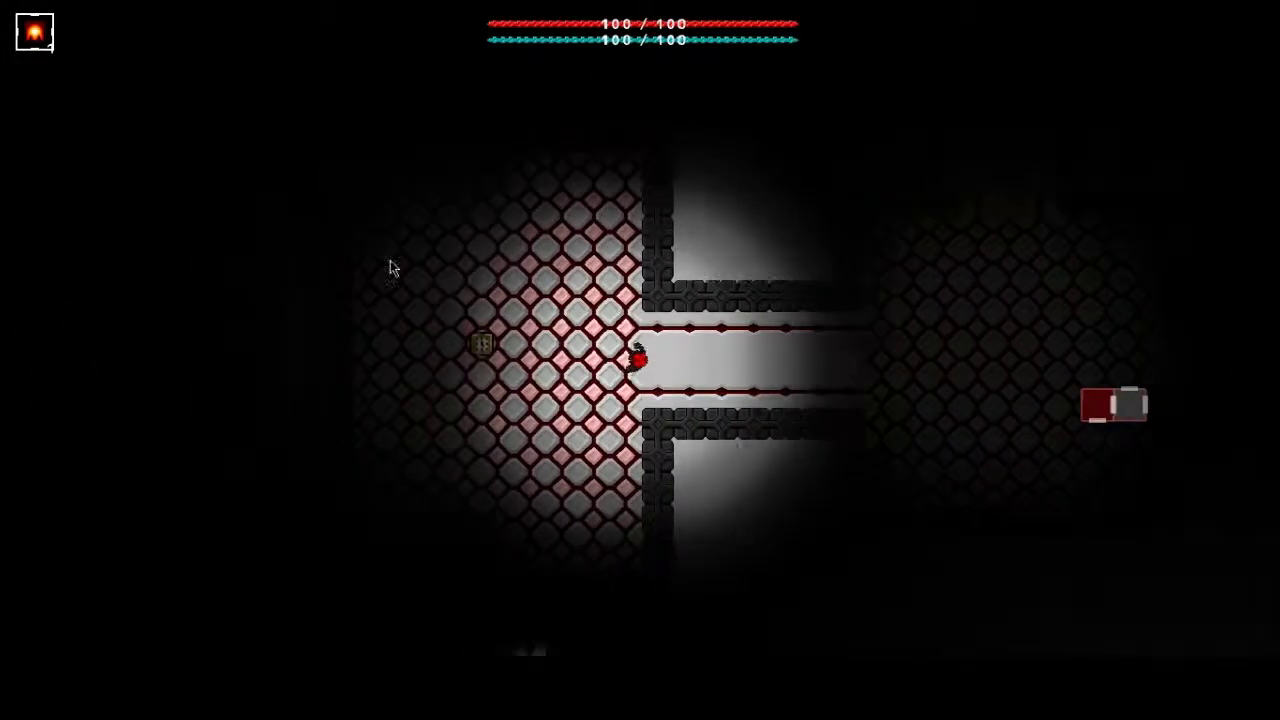
key("s")
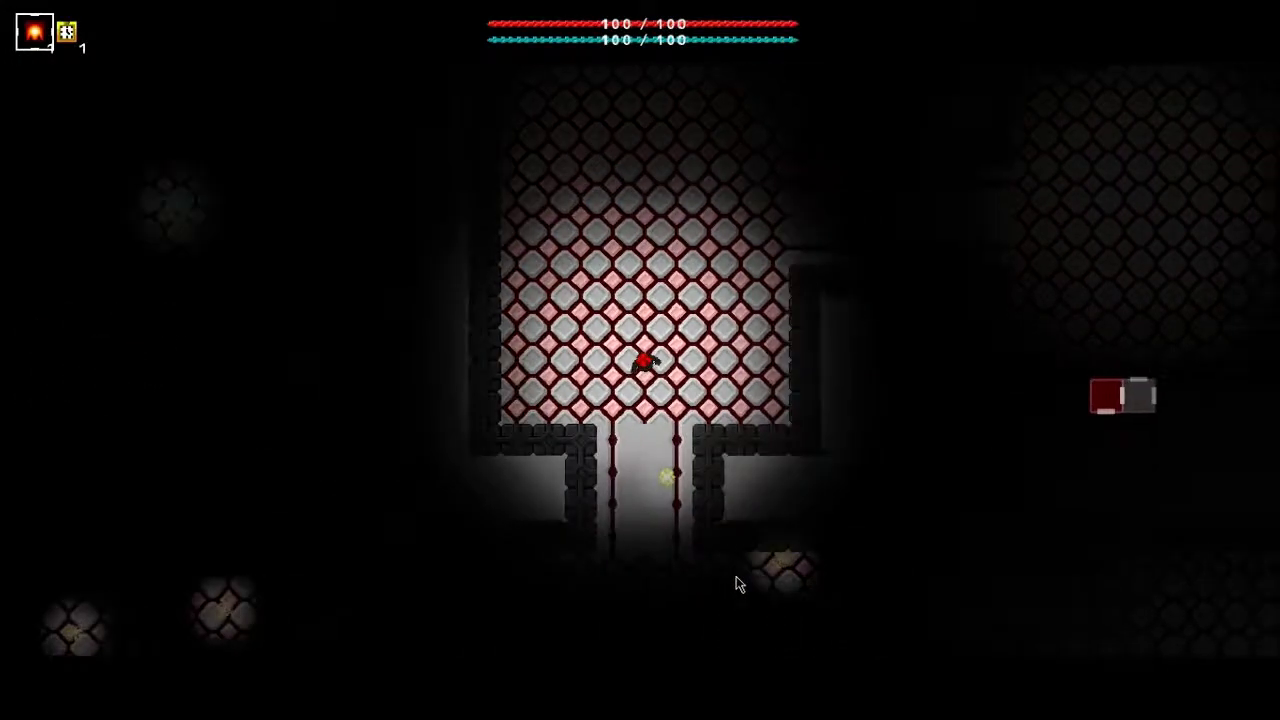
key("s")
left_click(690, 590)
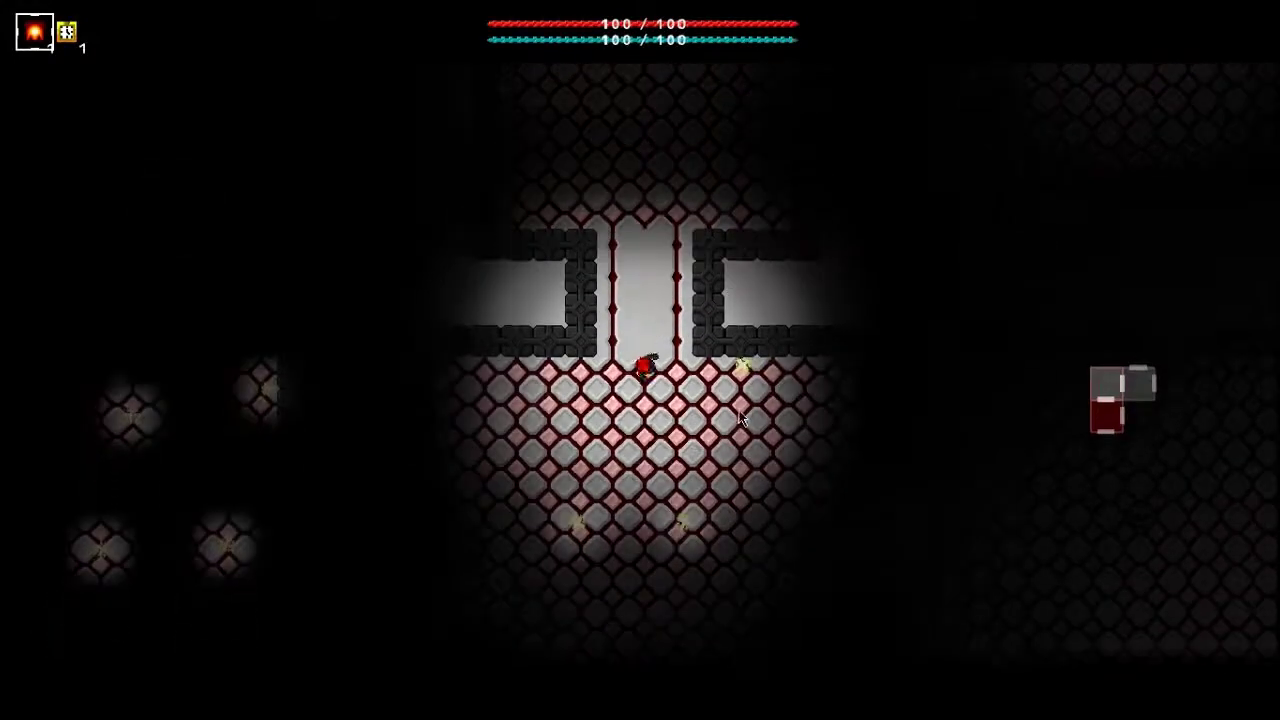
left_click(640, 285)
key("s")
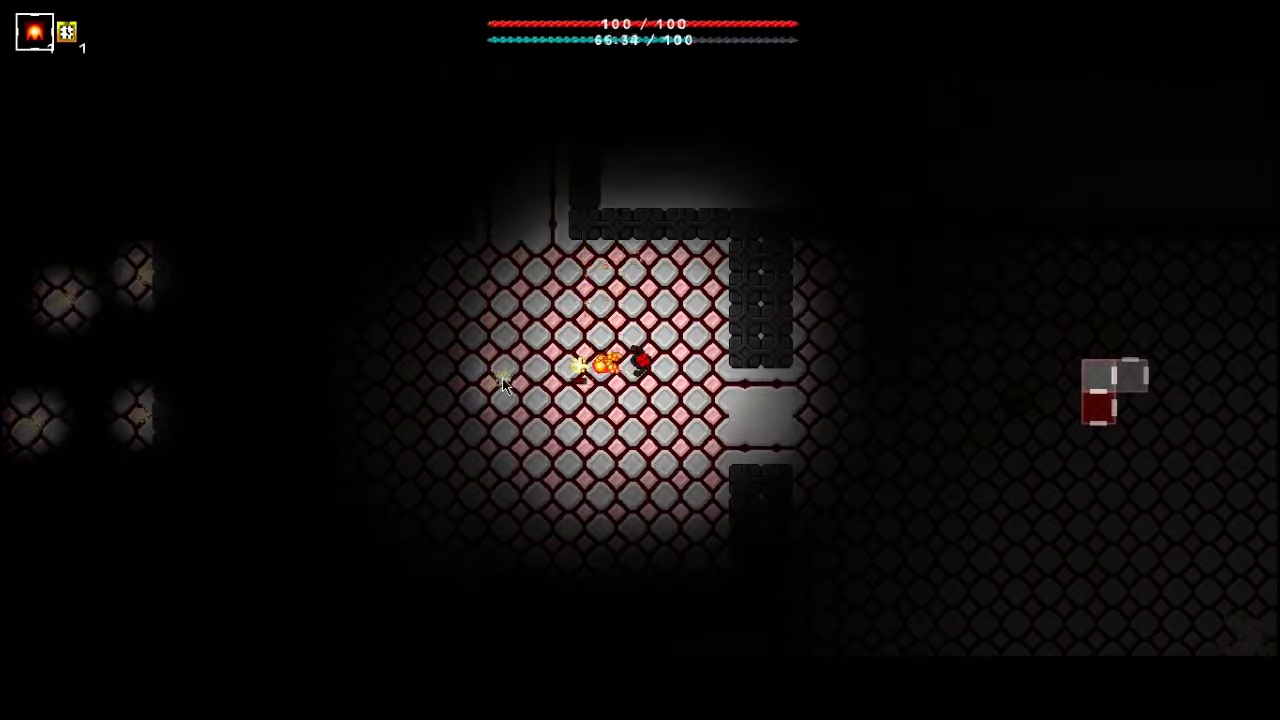
Step: Fireball the enemies in the open room, then walk up toward the Frost spell pickup
key("s")
left_click(536, 255)
left_click(536, 255)
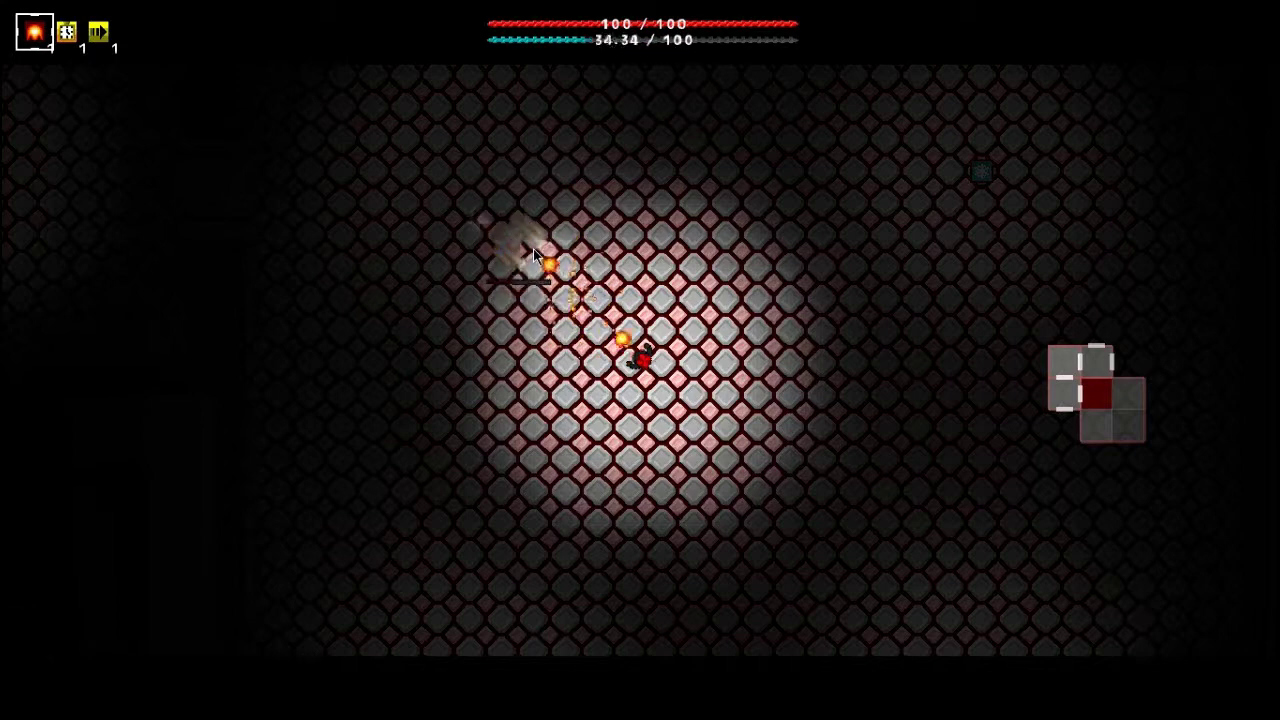
left_click(536, 255)
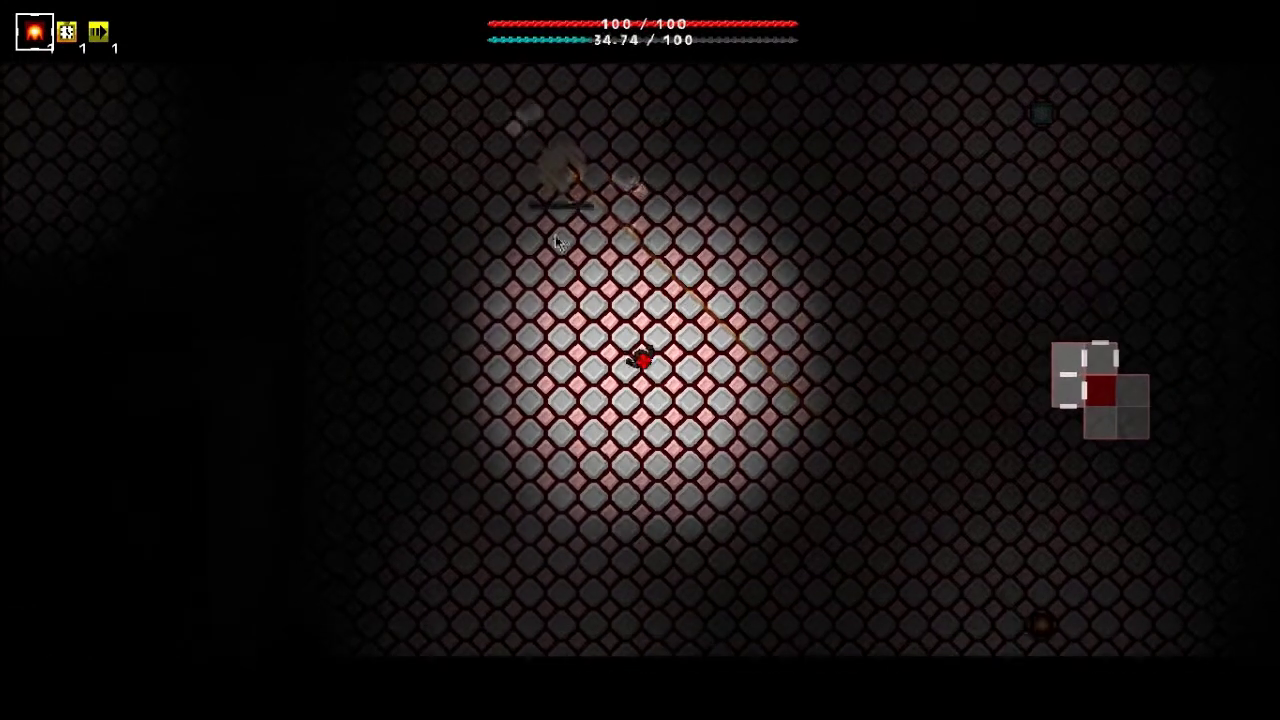
left_click(579, 188)
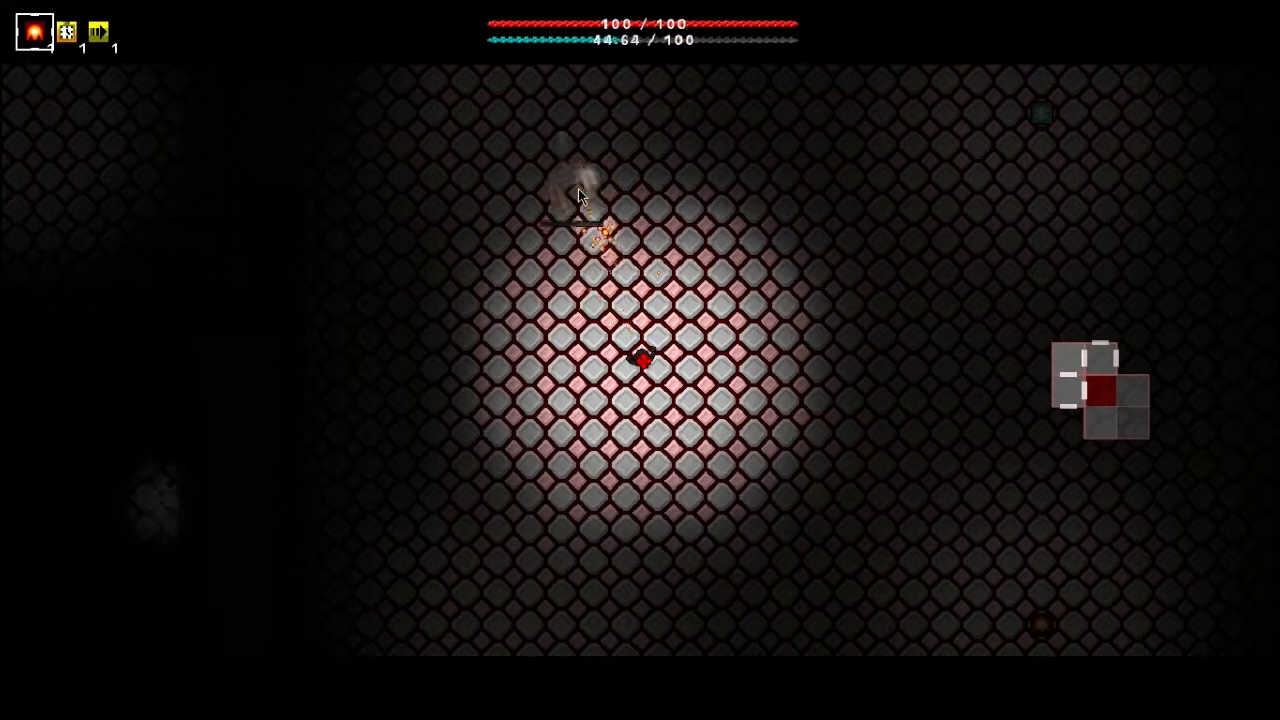
left_click(578, 188)
key("w")
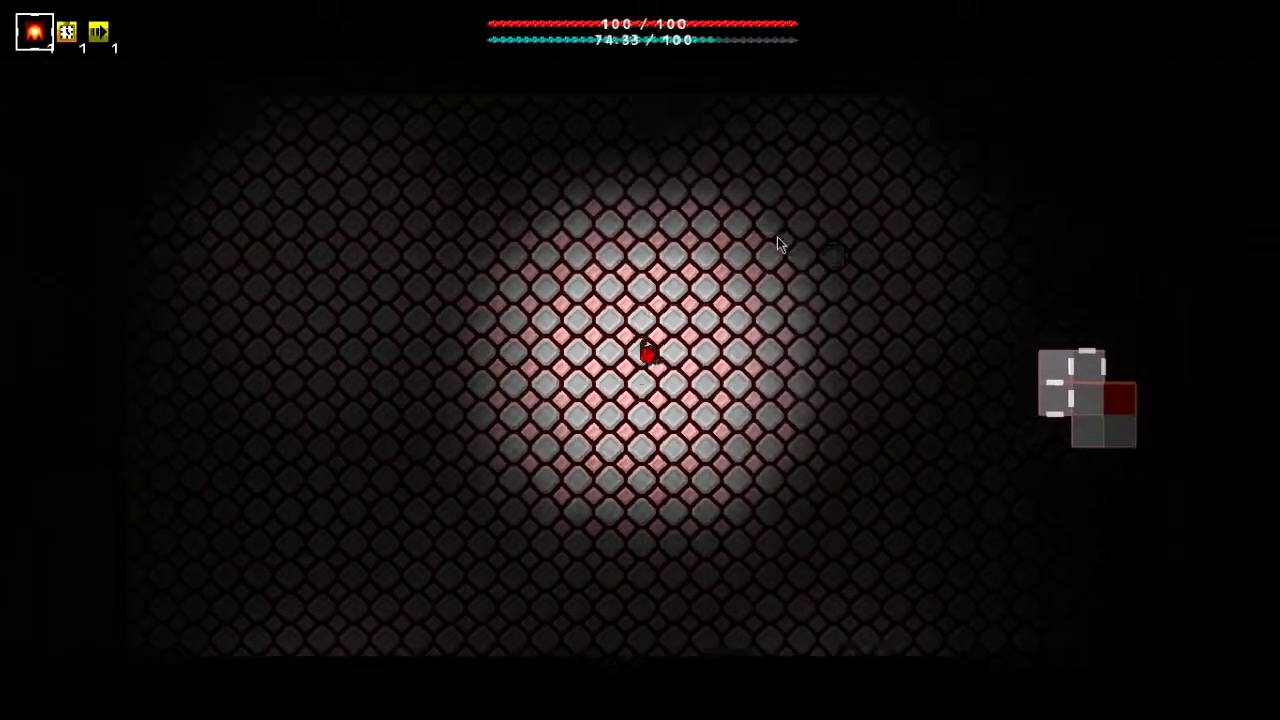
Step: Collect and equip the Frost spell, then walk right and down toward the wall
key("d")
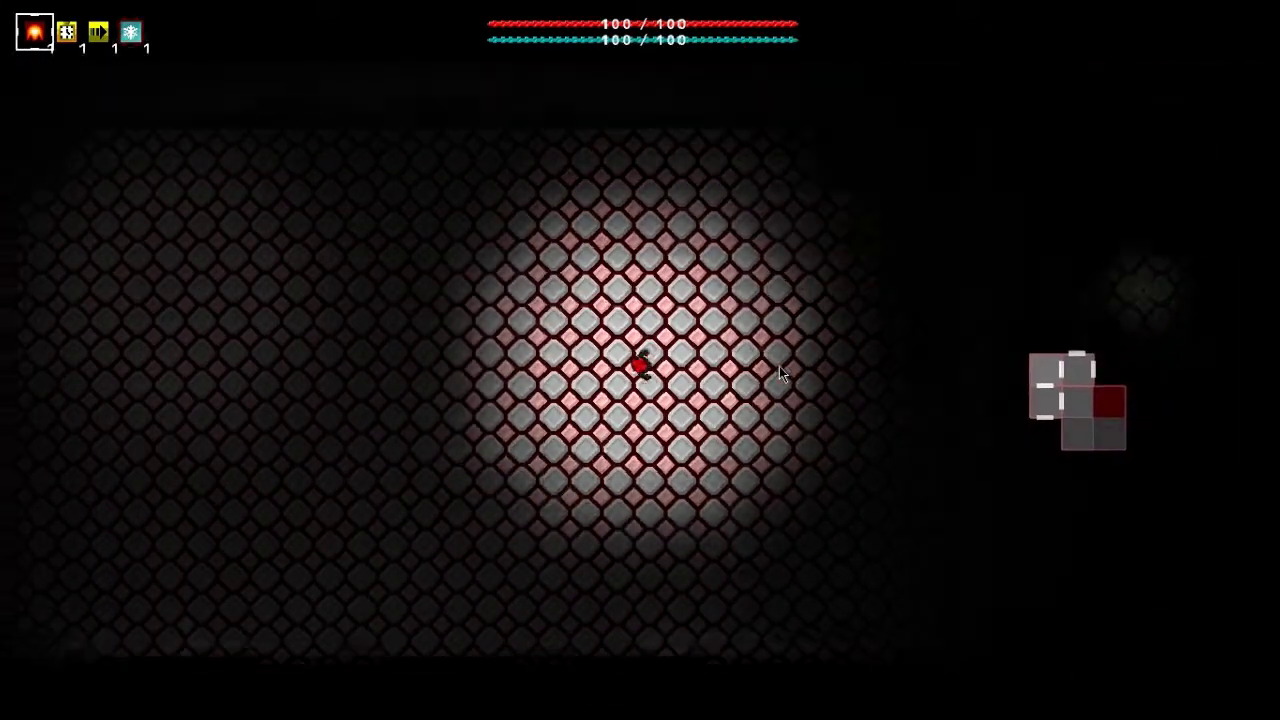
key("d")
key("s")
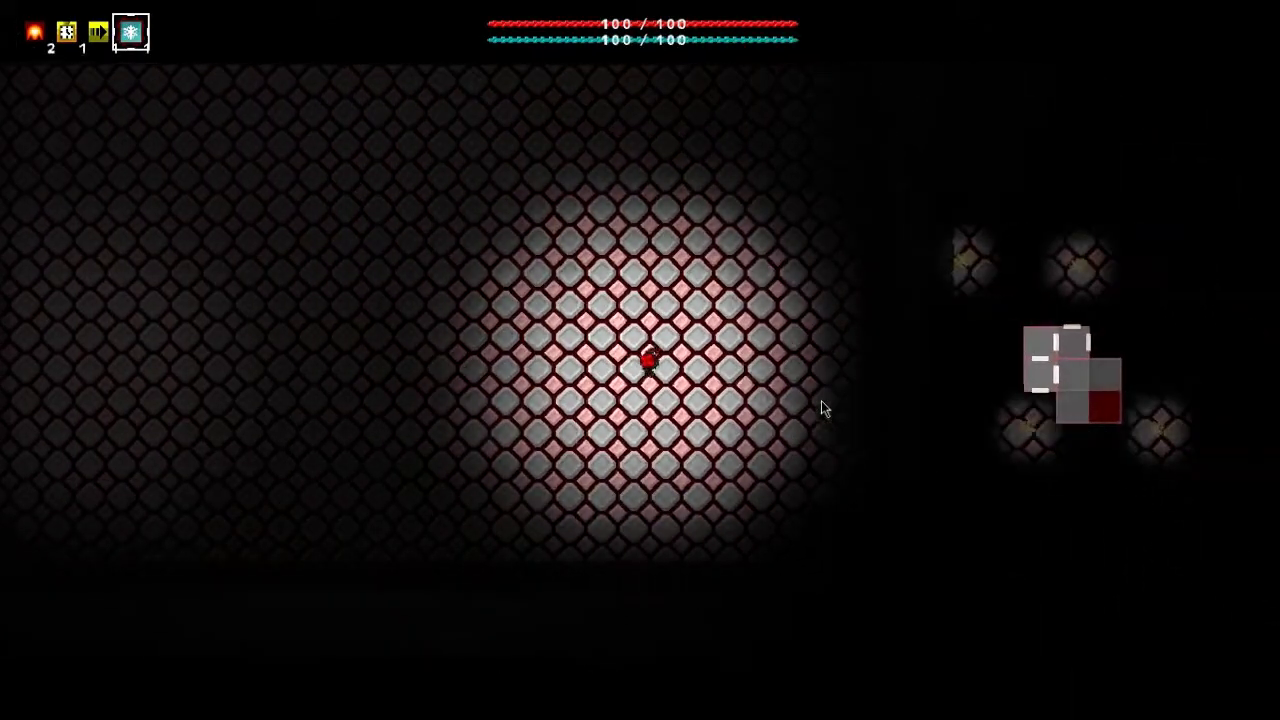
key("s")
key("d")
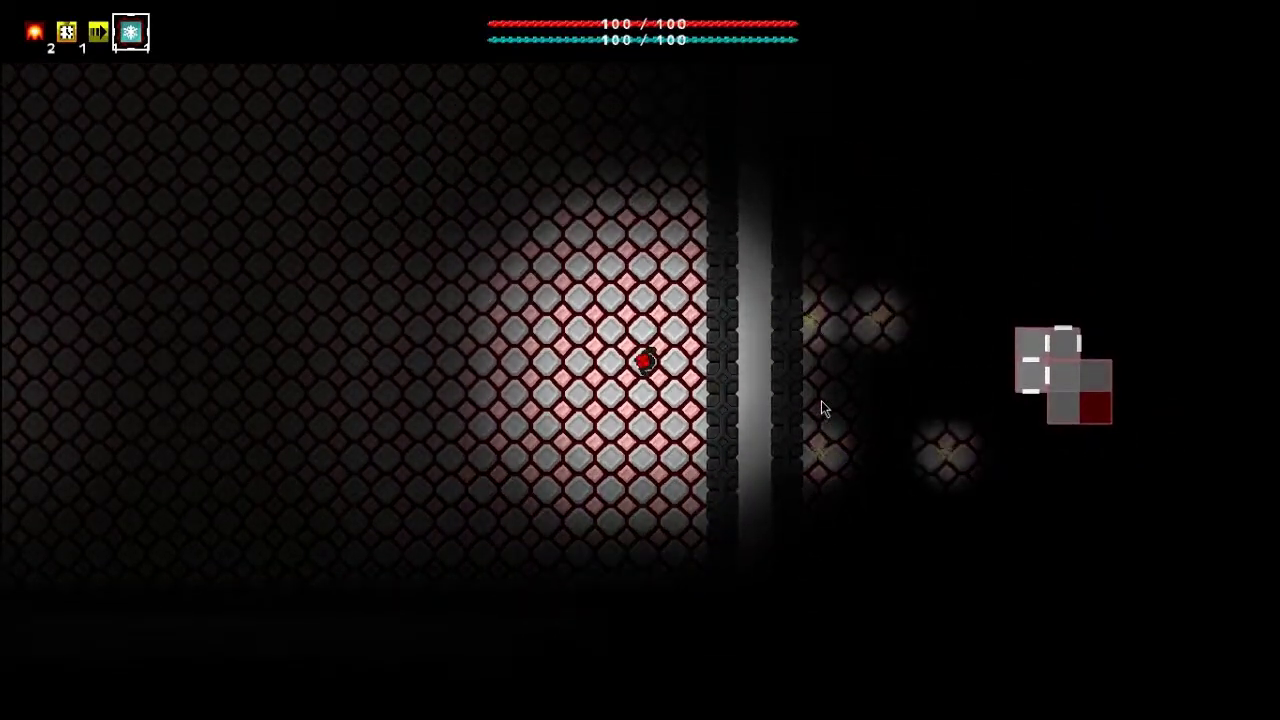
Step: Walk left through the doorway into the next room and cast frost on the nearby enemy
key("a")
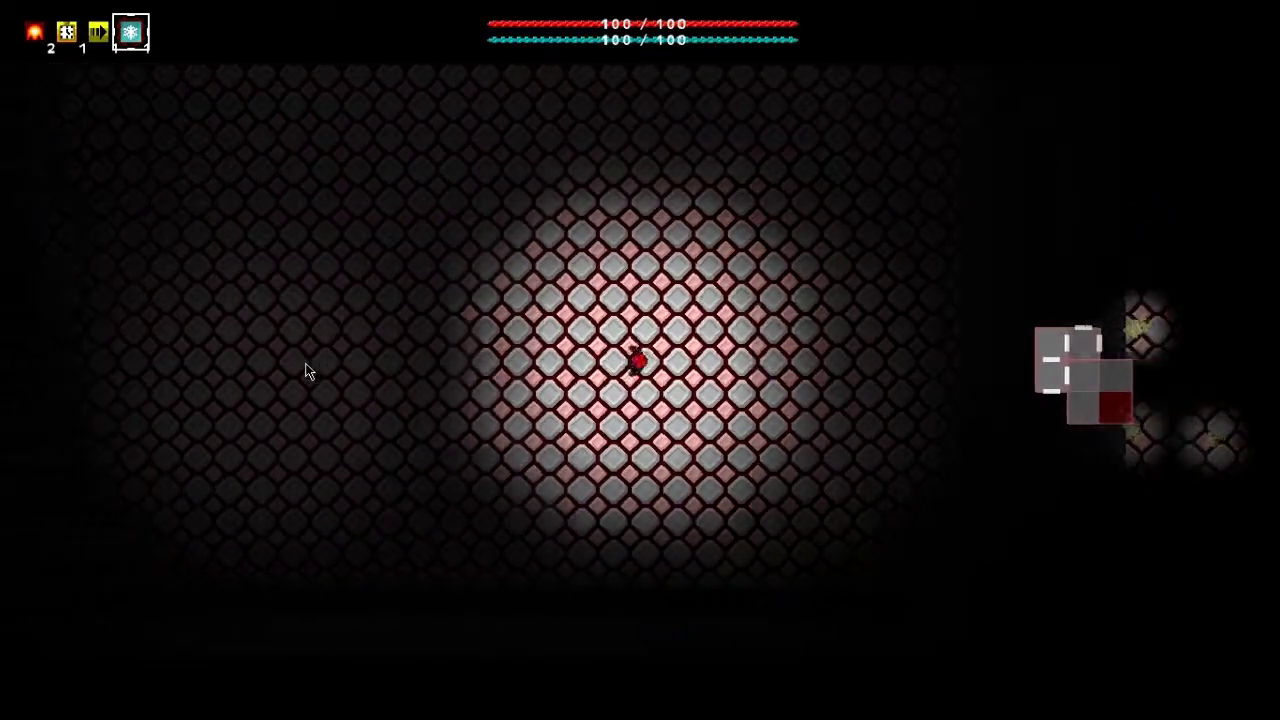
key("a")
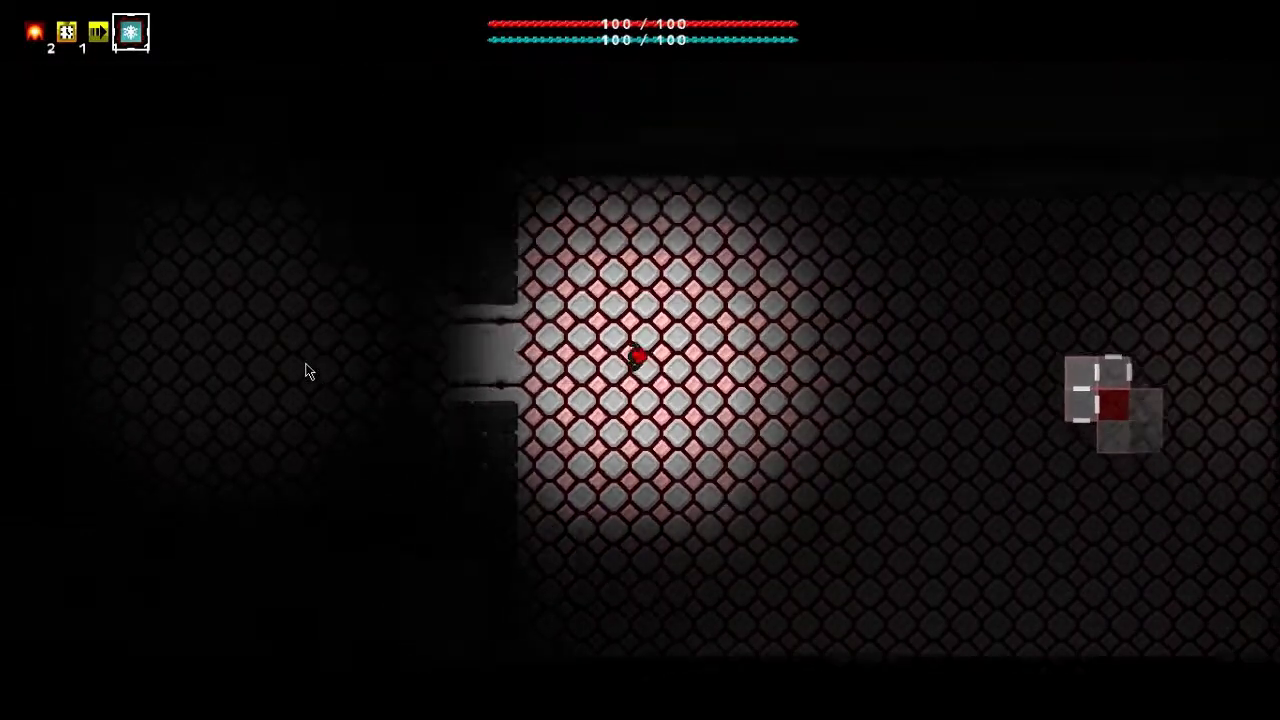
key("a")
key("s")
key("s")
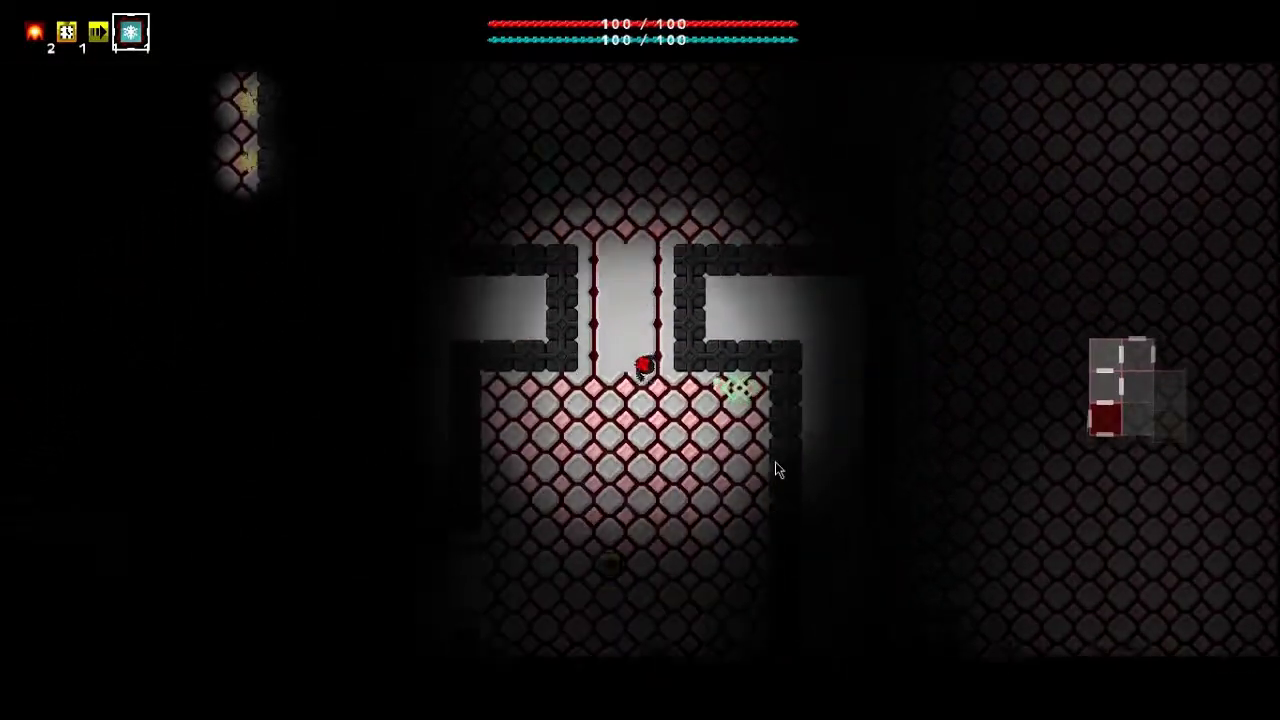
left_click(733, 238)
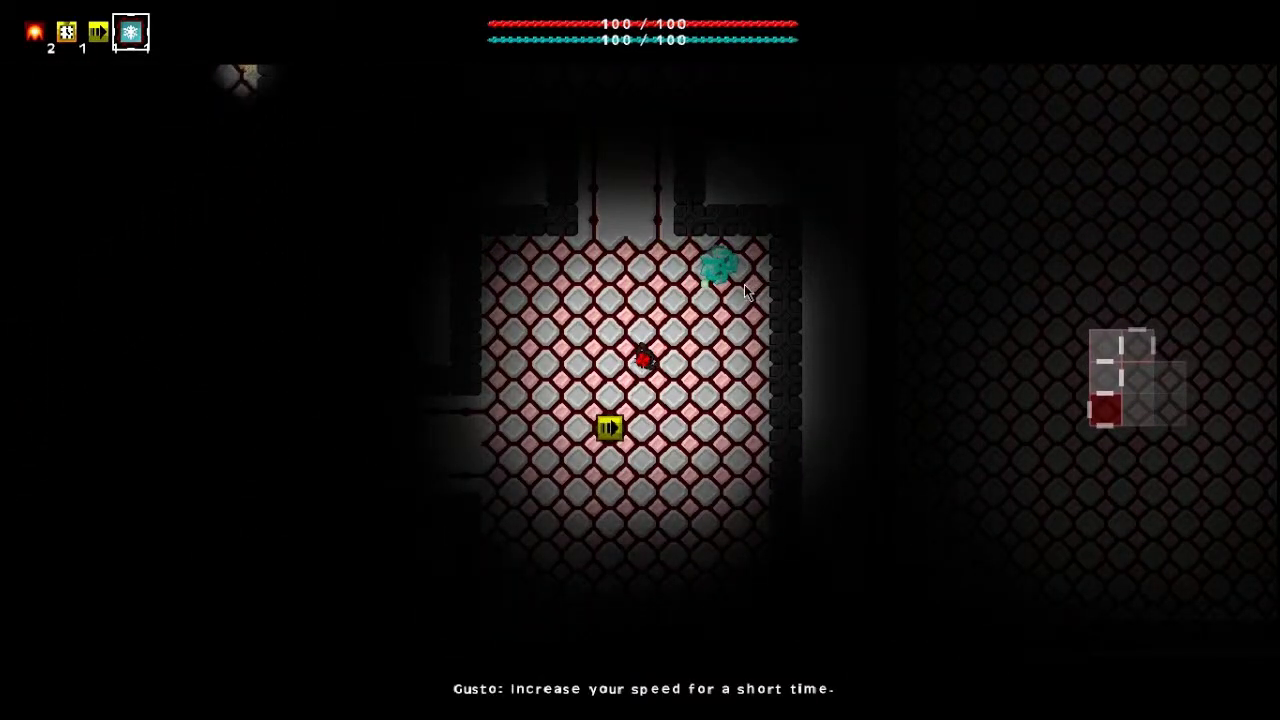
Step: Walk down-left to pick up the second Gusto spell
key("d")
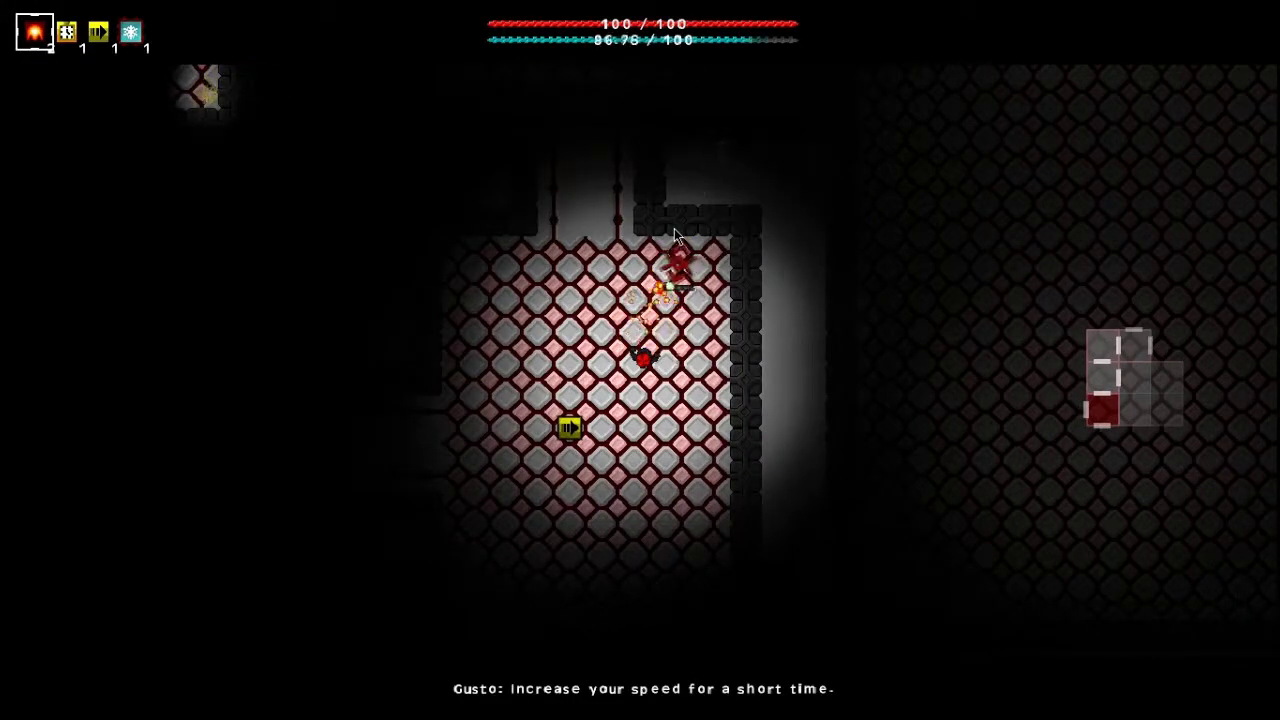
key("s")
key("a")
key("s")
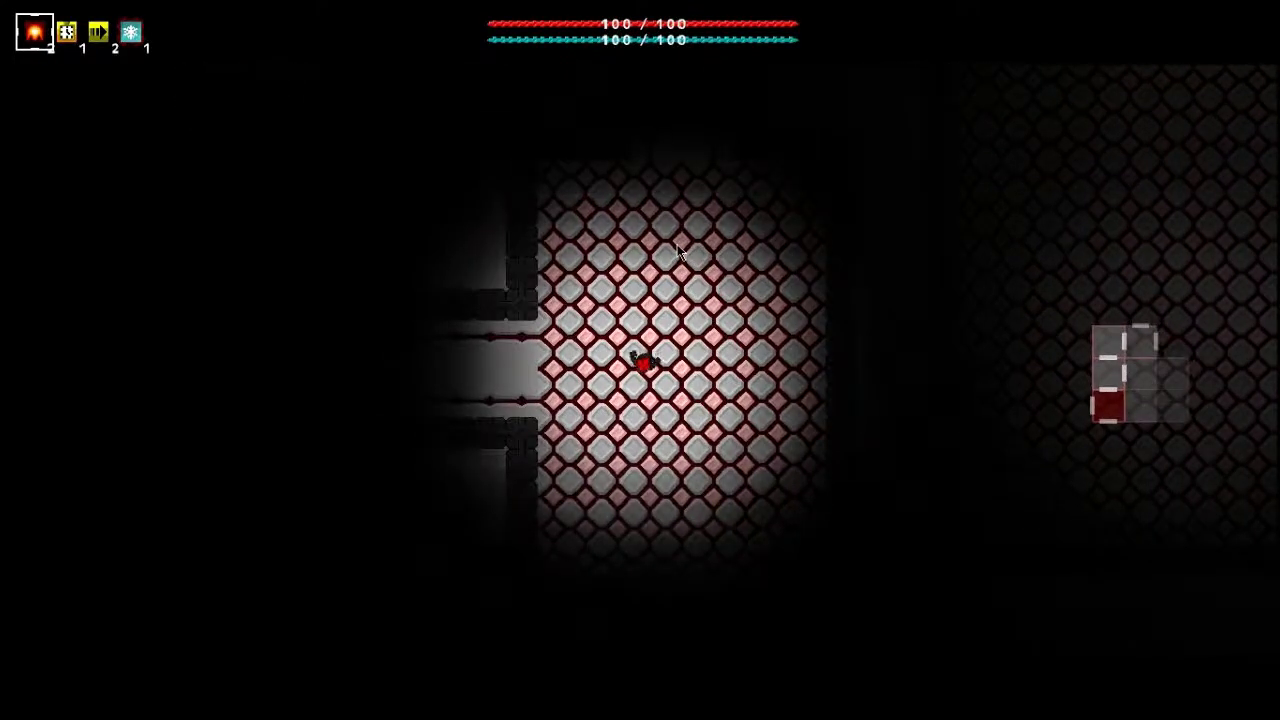
Step: Select the Gusto spell and move through the corridors into the large room below
key("a")
key("a")
key("a")
key("3")
key("a")
key("d")
key("d")
key("d")
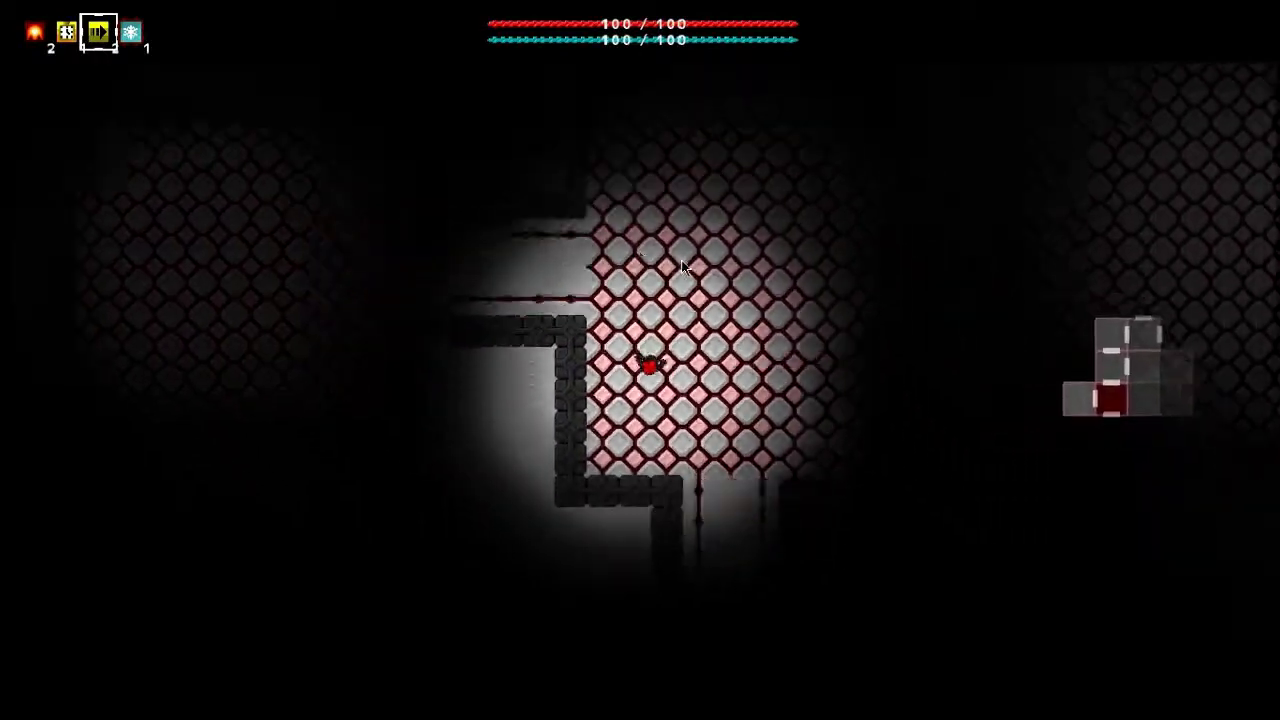
key("w")
key("w")
key("w")
key("w")
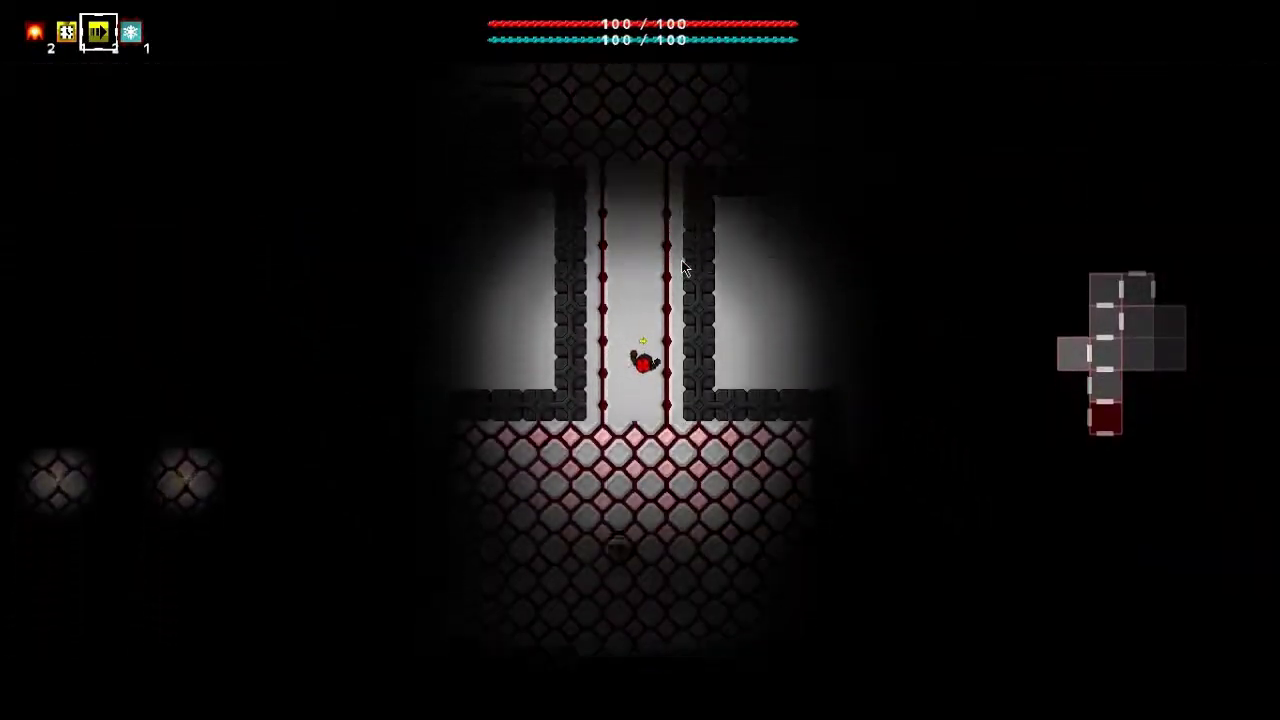
key("s")
key("s")
key("s")
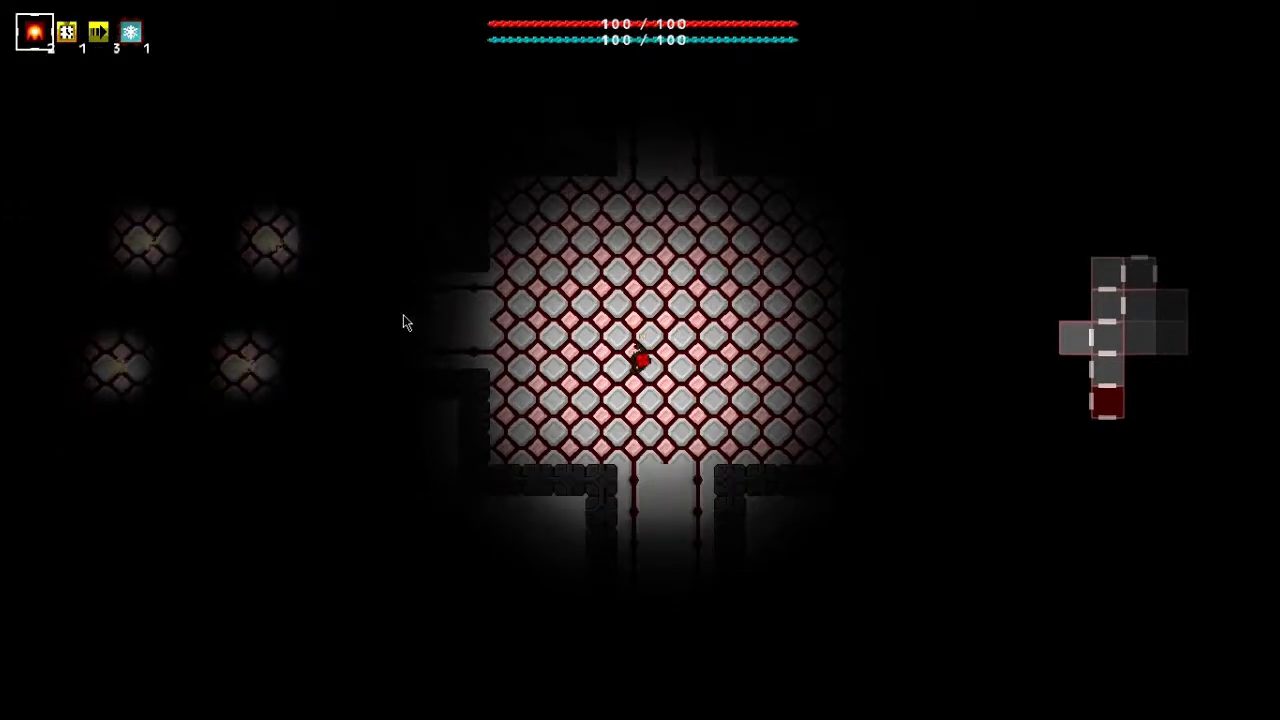
Step: Walk left into the neighbouring room and cast two spells across it
key("a")
key("a")
key("a")
key("a")
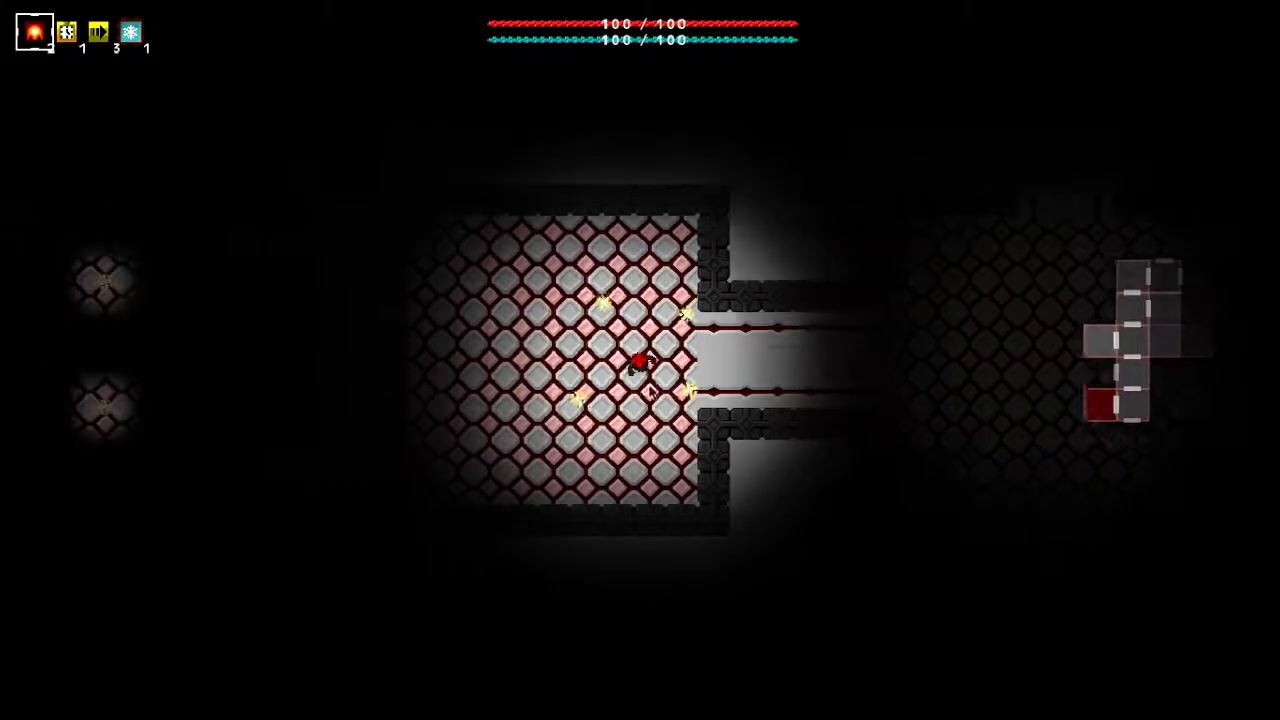
key("w")
key("w")
key("a")
key("a")
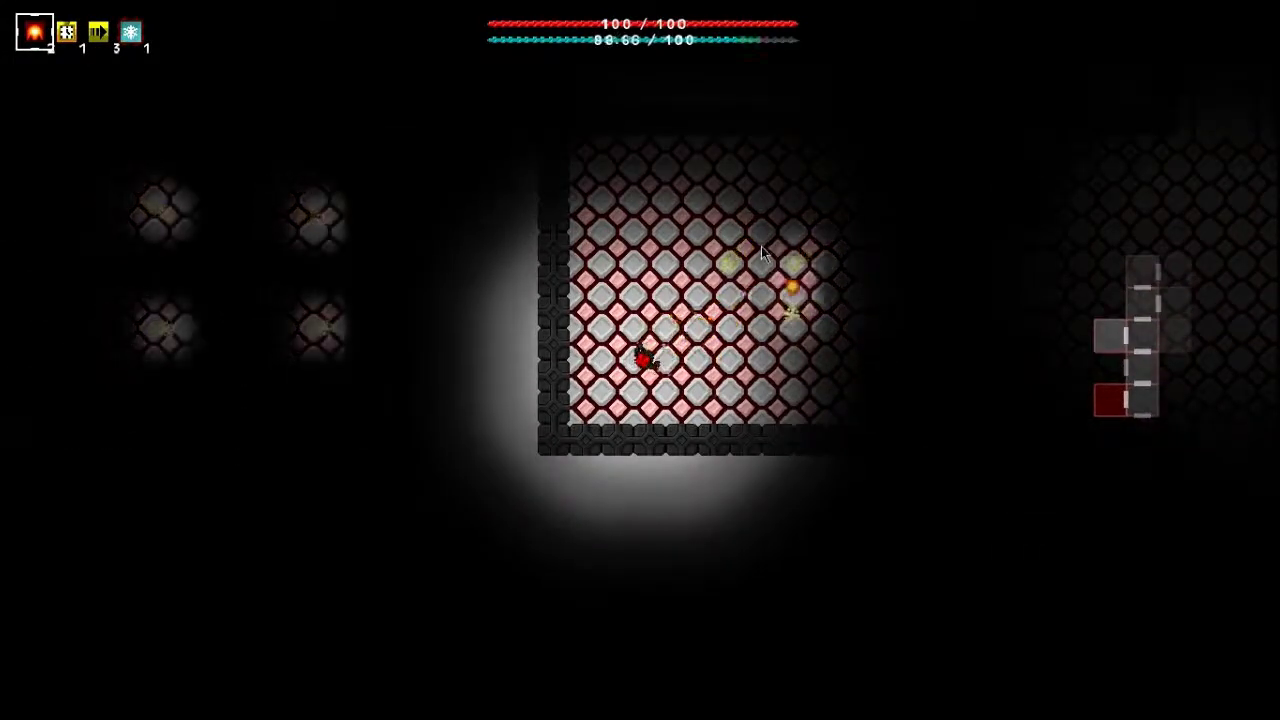
left_click(761, 250)
left_click(802, 257)
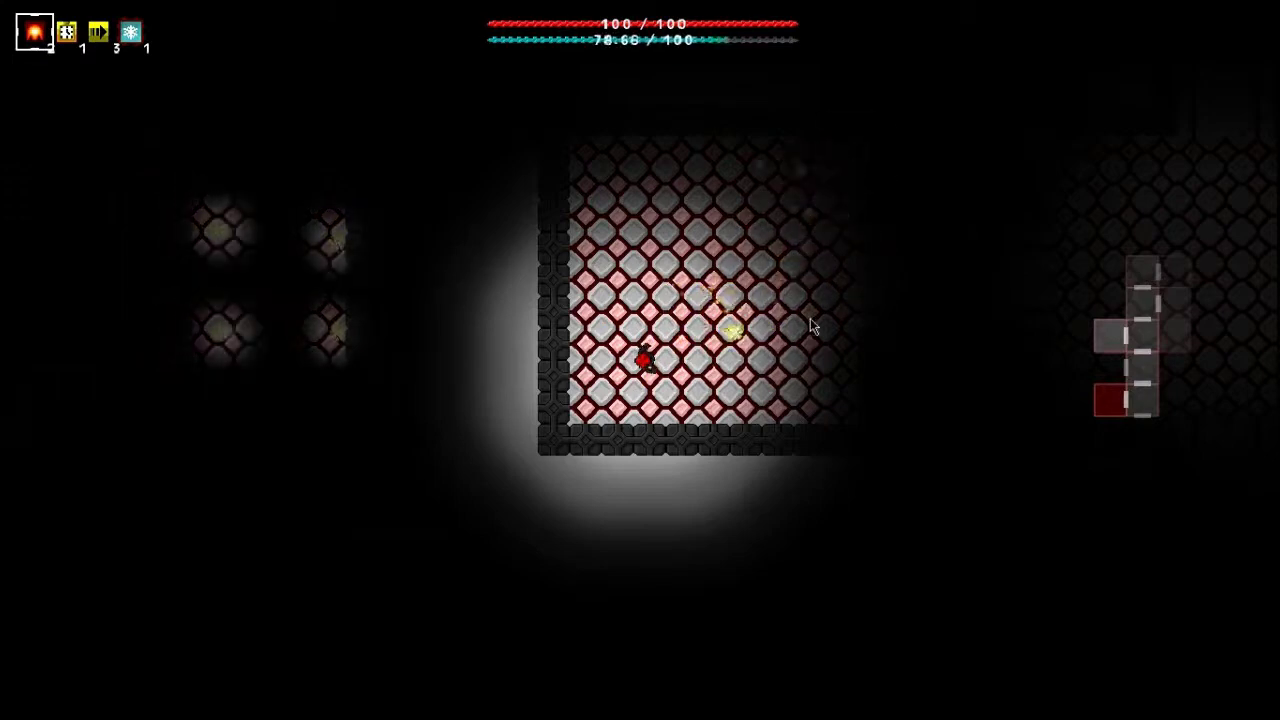
Step: Follow the corridor right and up to pick up another Gusto spell
key("d")
key("d")
key("d")
key("d")
key("d")
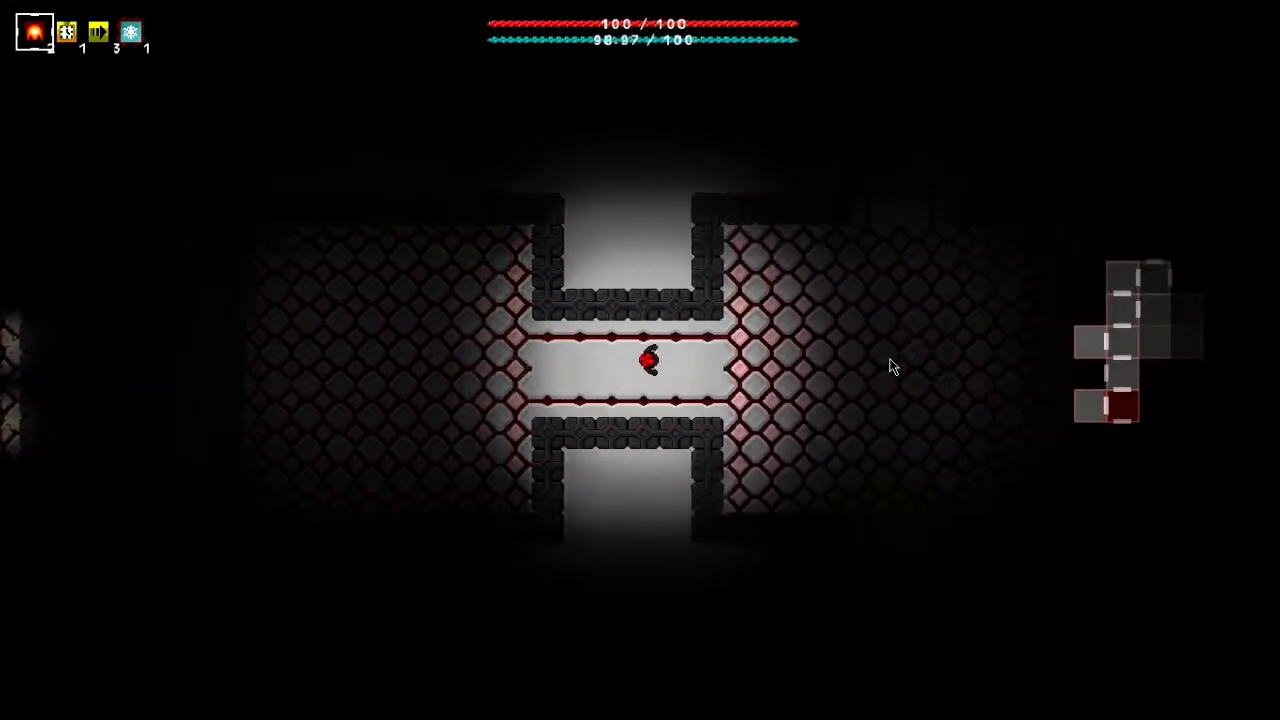
key("d")
key("d")
key("d")
key("d")
key("w")
key("w")
key("w")
key("w")
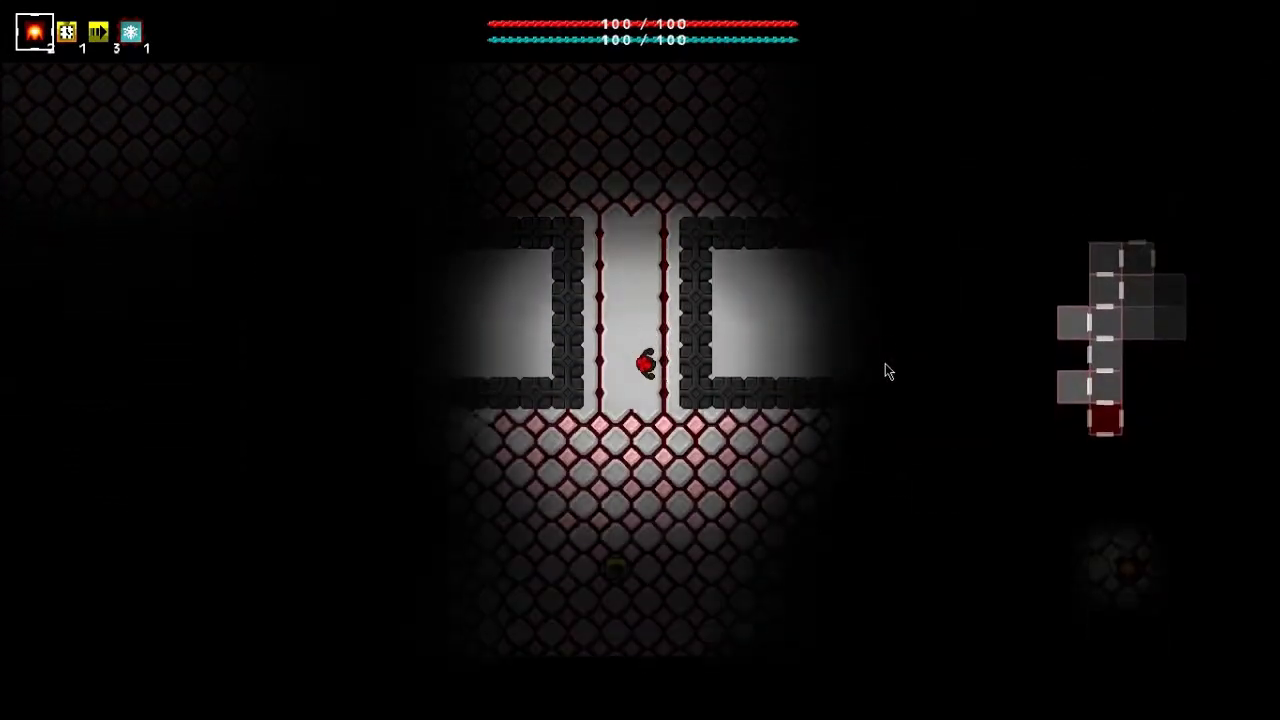
key("s")
key("s")
key("s")
key("s")
key("w")
key("w")
key("w")
key("w")
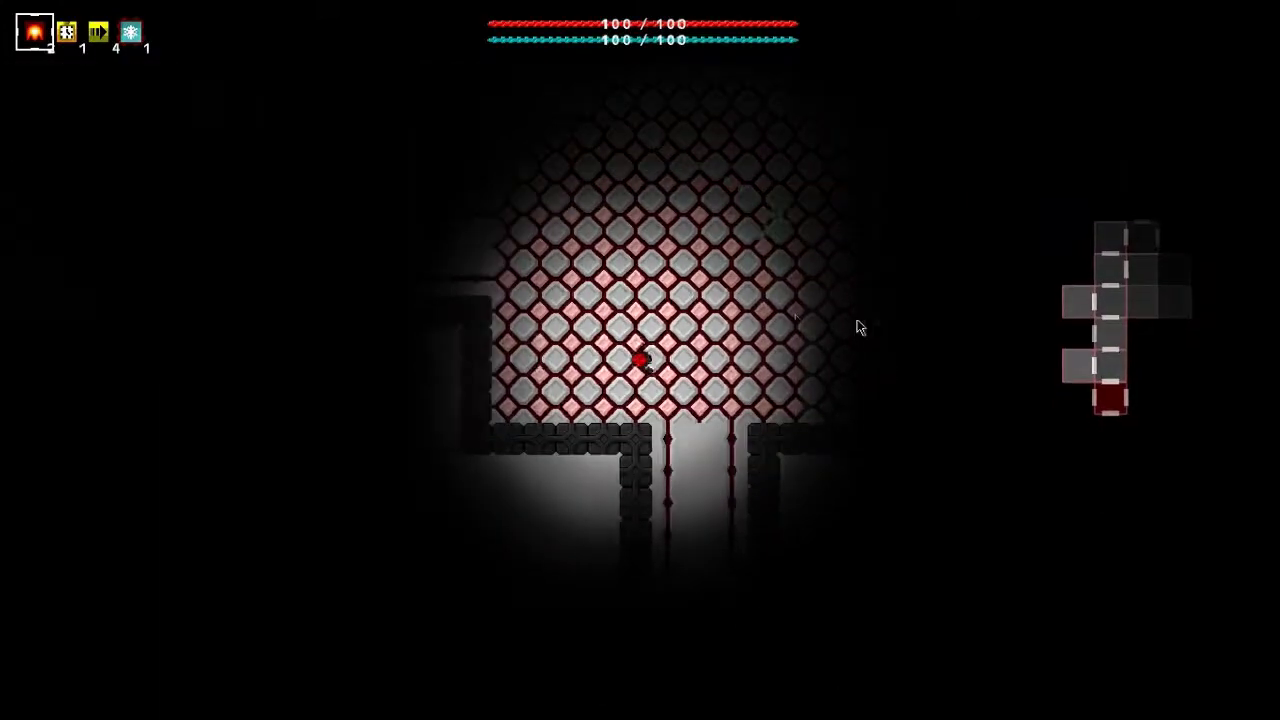
Step: Switch to Gusto, then back to fireball, while walking into the next room
key("w")
key("w")
key("w")
key("w")
key("w")
key("w")
key("3")
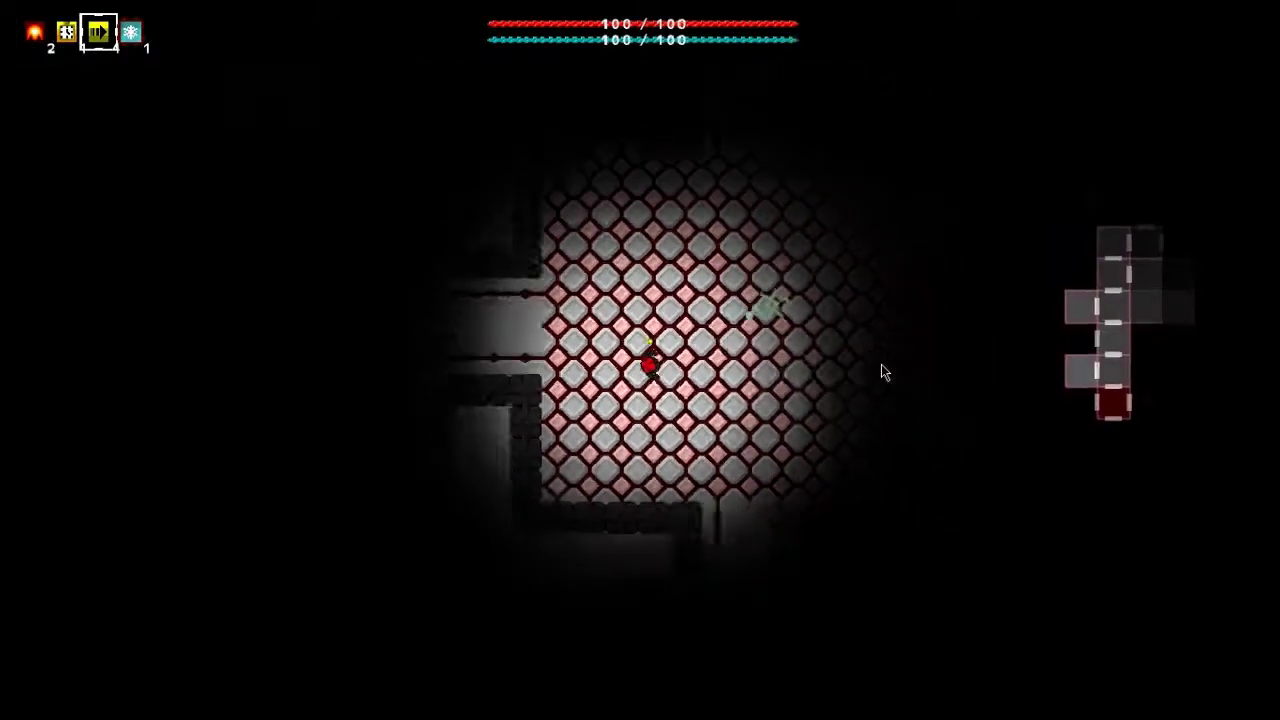
key("s")
key("s")
key("a")
key("a")
key("w")
key("w")
key("1")
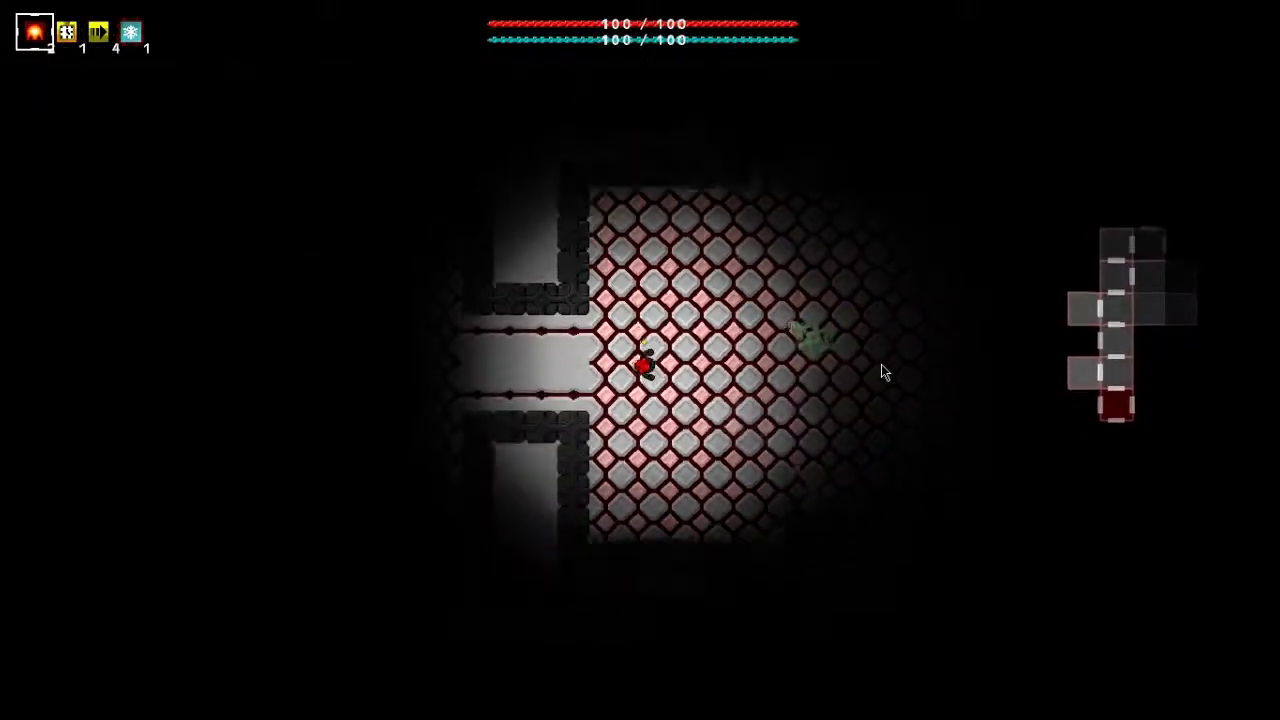
key("d")
key("d")
Step: Fireball the green enemy, cast the second spell, then switch back to fire
left_click(818, 249)
key("d")
key("d")
key("d")
key("d")
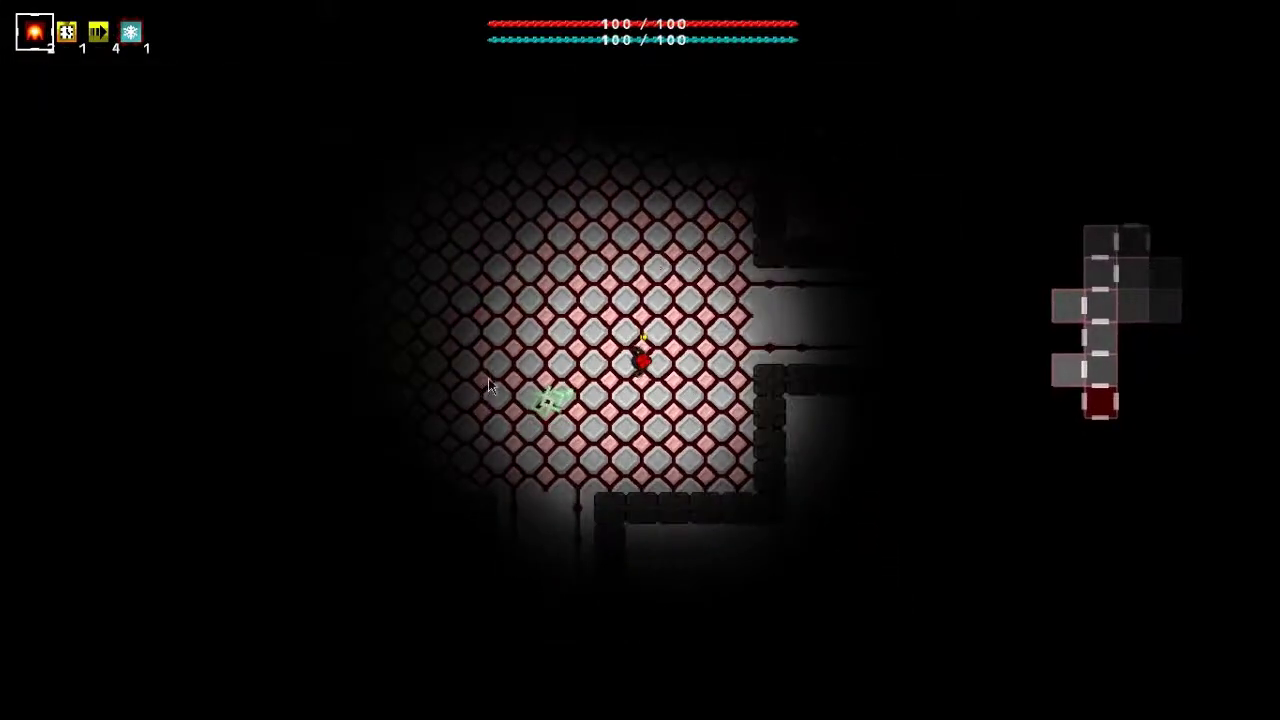
left_click(485, 397)
key("w")
key("w")
key("w")
key("w")
key("2")
left_click(634, 355)
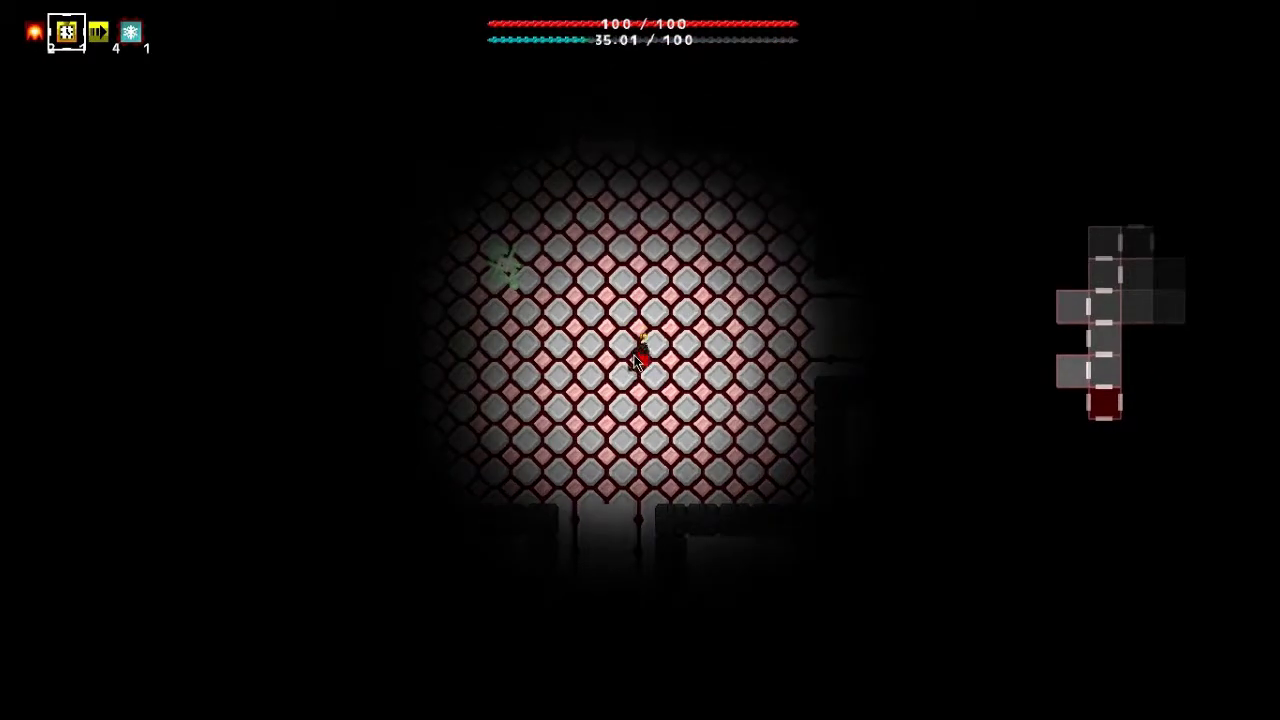
key("w")
key("w")
key("1")
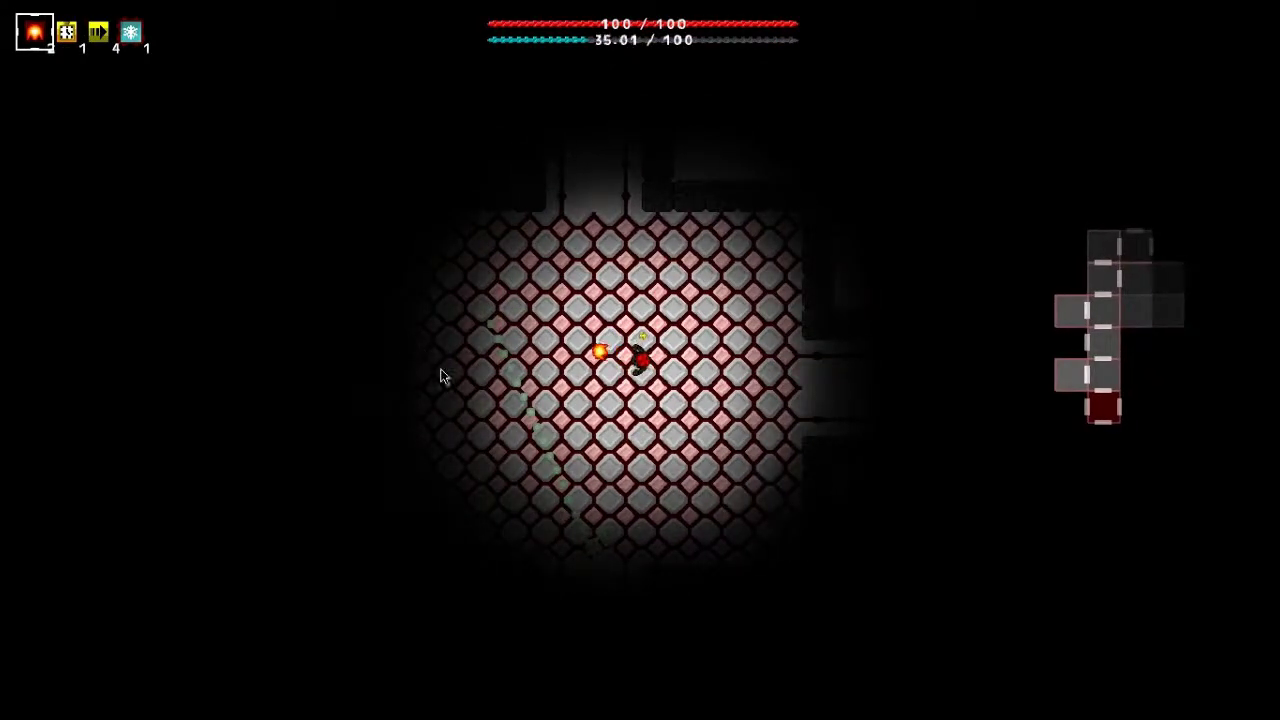
Step: Cross the room to collect another Gusto spell, then head down the corridor
key("s")
key("d")
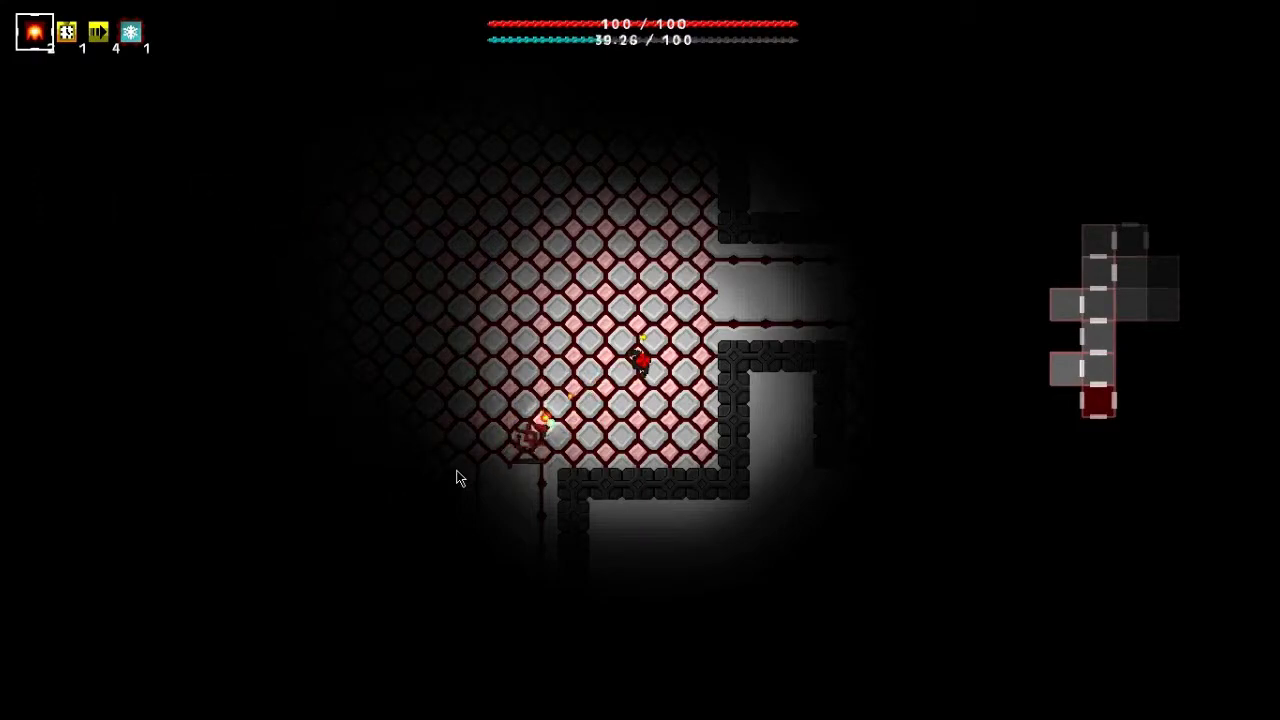
key("a")
key("a")
key("w")
key("w")
key("w")
key("w")
key("w")
key("w")
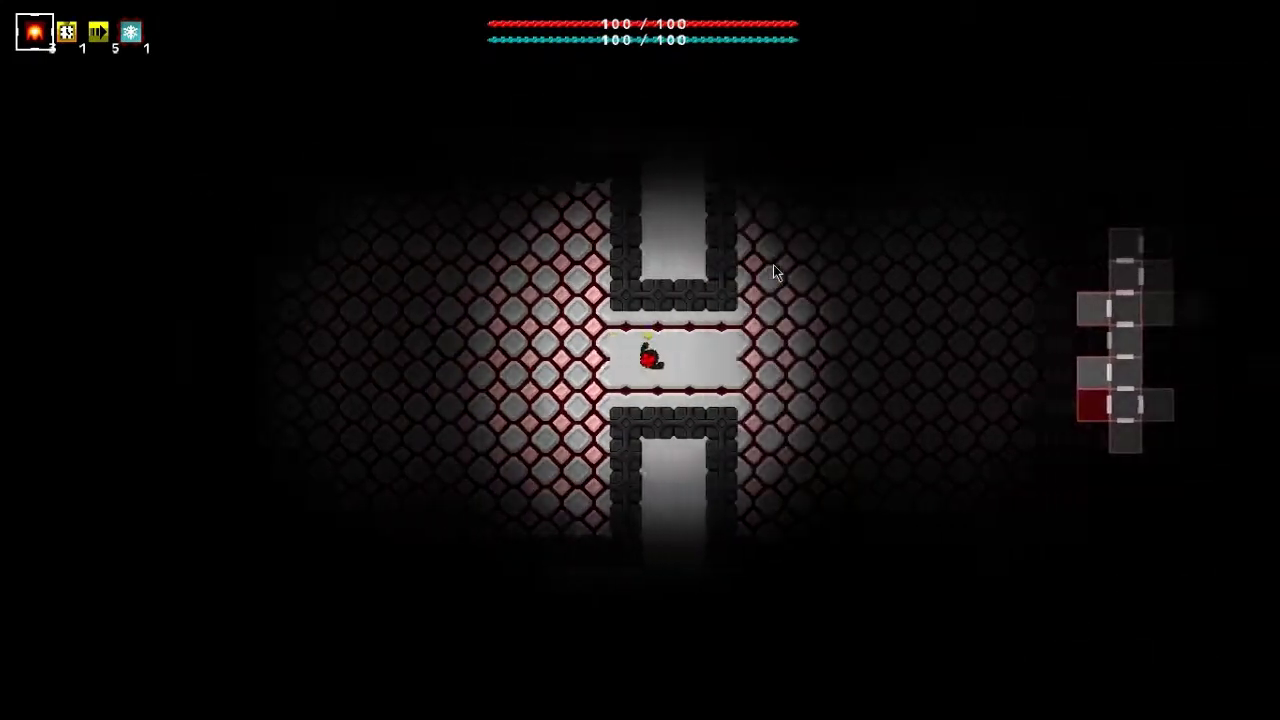
key("s")
key("s")
key("s")
key("s")
key("s")
key("s")
key("s")
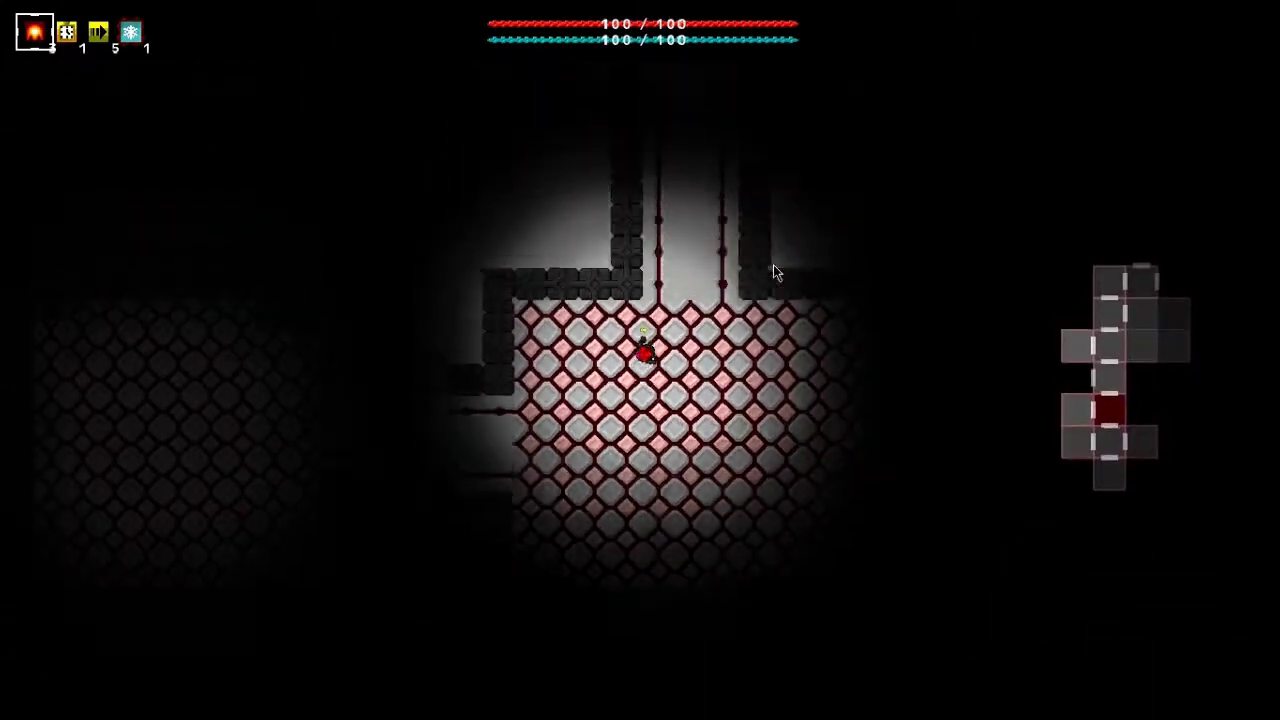
key("s")
key("s")
key("s")
Step: Select the second spell and move through the corridors toward the Full Moon pickup
key("d")
key("d")
key("d")
key("d")
key("d")
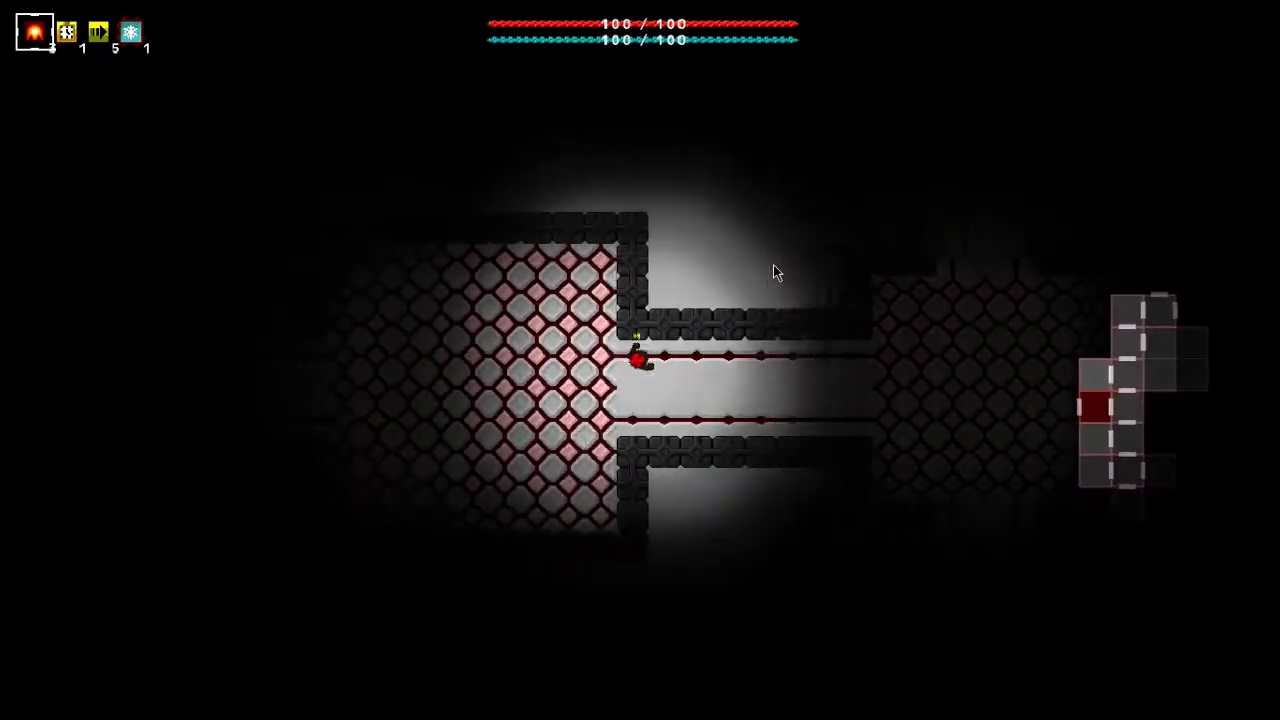
key("a")
key("a")
key("d")
key("d")
key("d")
key("d")
key("2")
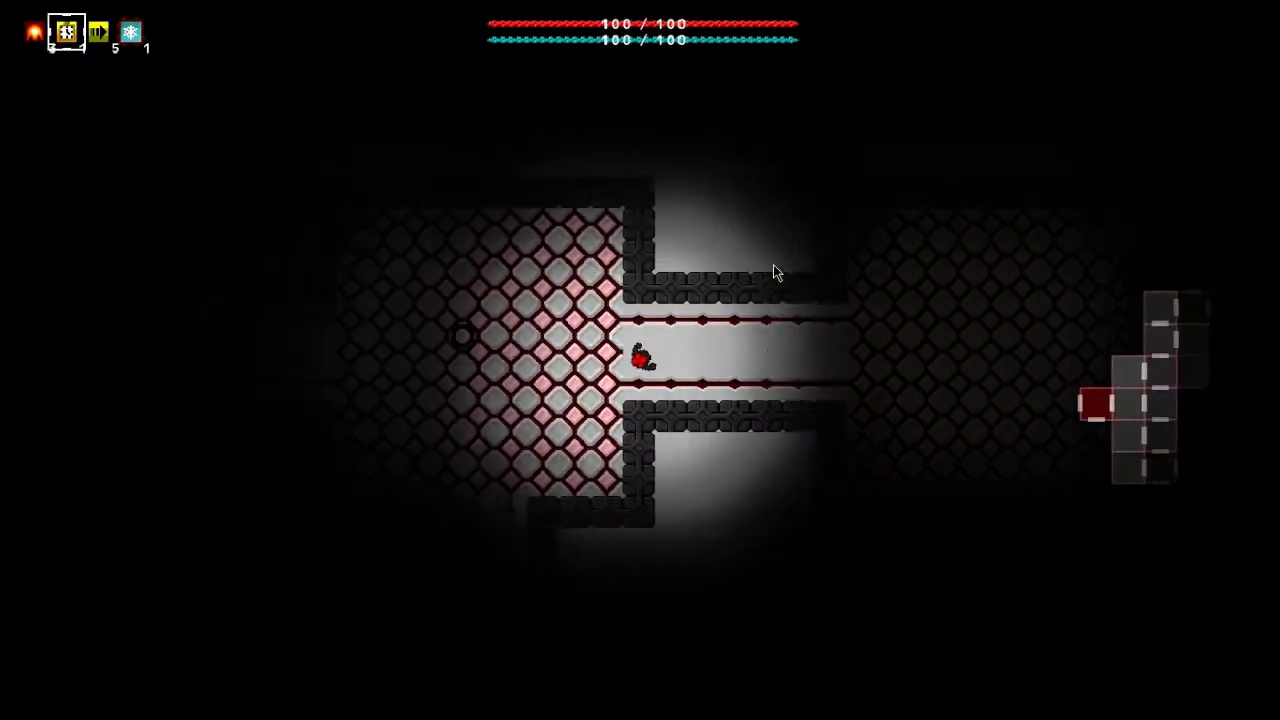
key("a")
key("a")
key("d")
key("d")
Step: Collect Full Moon, select and cast the new spell, and pick up Xplosion
key("4")
key("5")
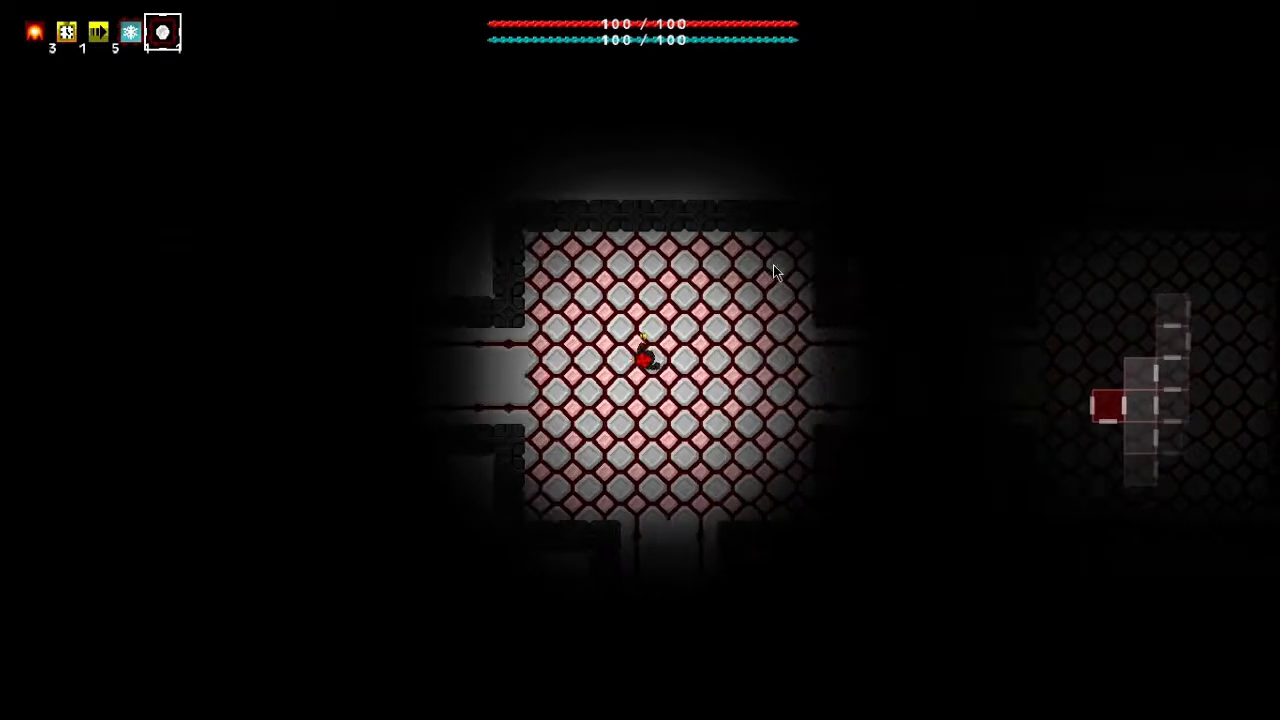
key("a")
key("a")
key("a")
key("a")
key("6")
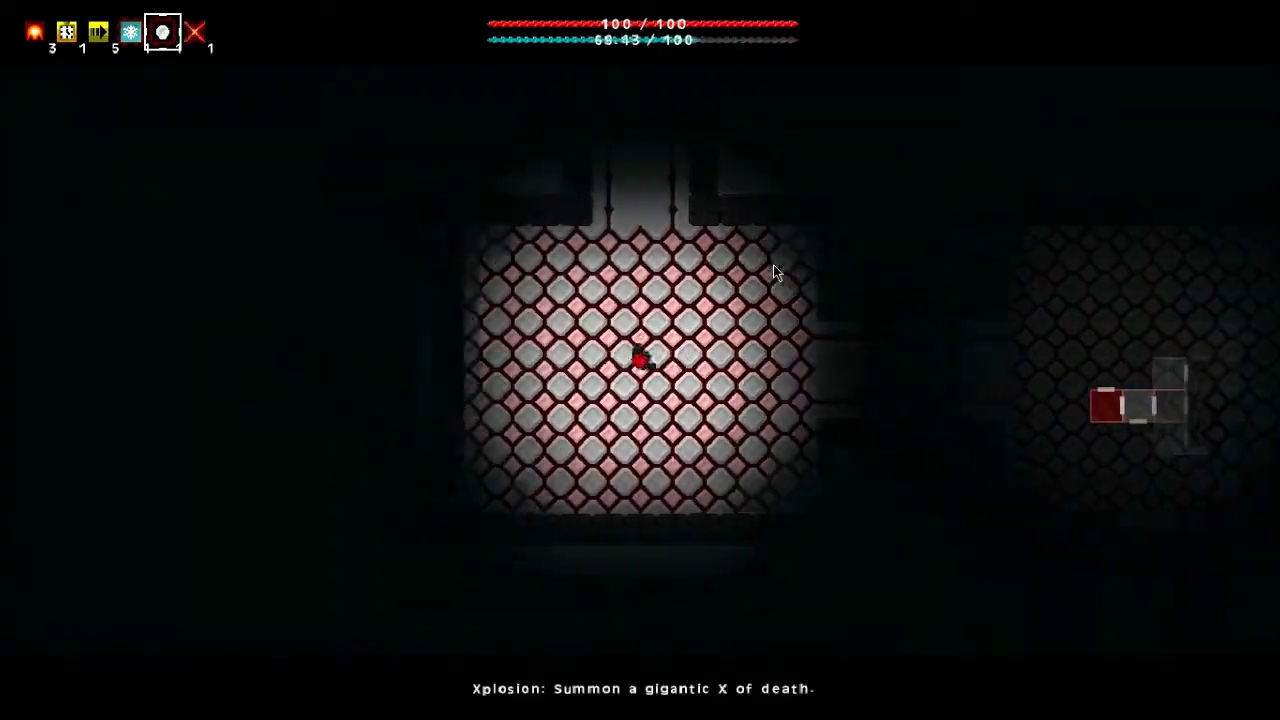
key("d")
key("d")
key("d")
key("d")
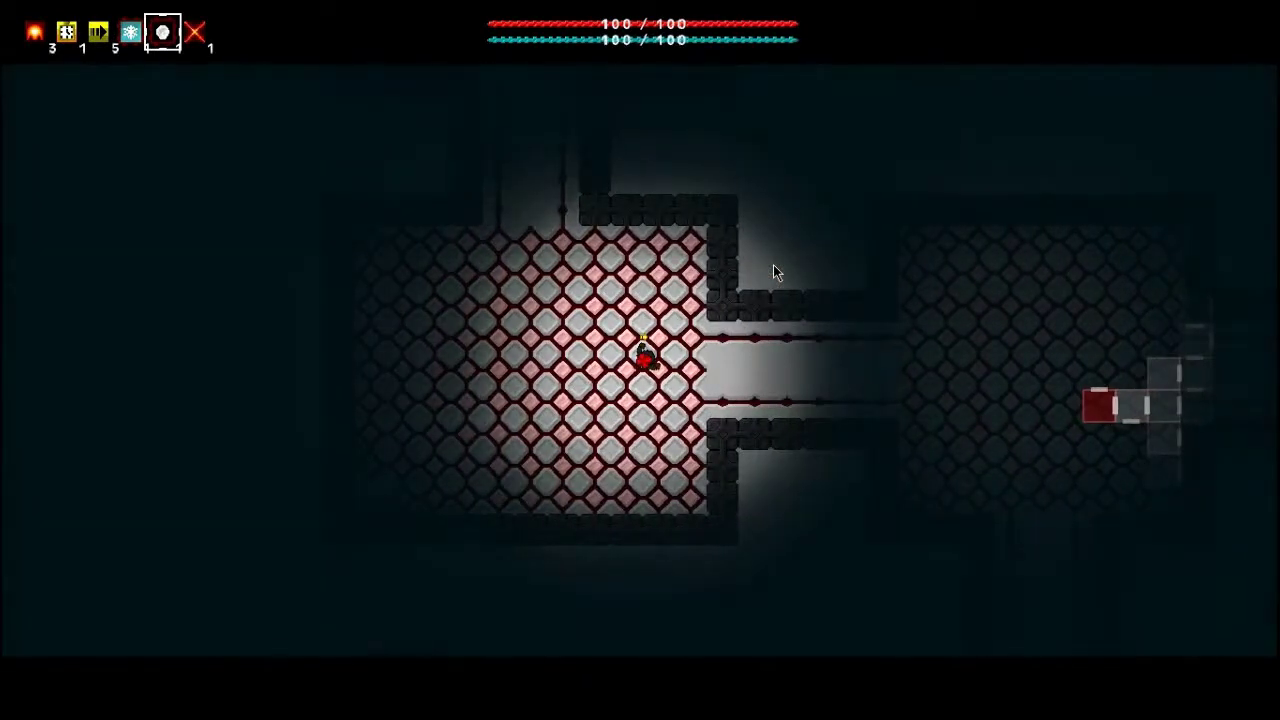
Step: Enter the square room above, collect another Xplosion and select it
key("a")
key("a")
key("w")
key("w")
key("w")
key("w")
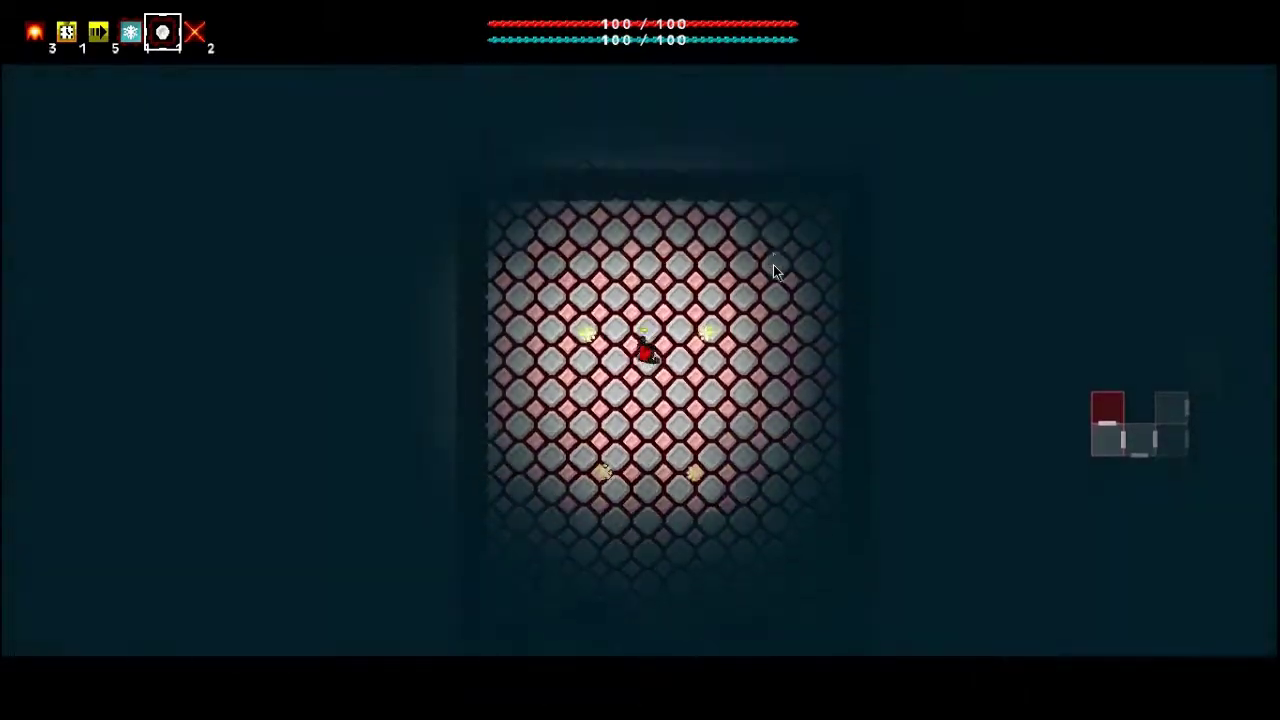
key("6")
key("d")
key("d")
key("w")
key("w")
key("s")
key("s")
key("s")
key("s")
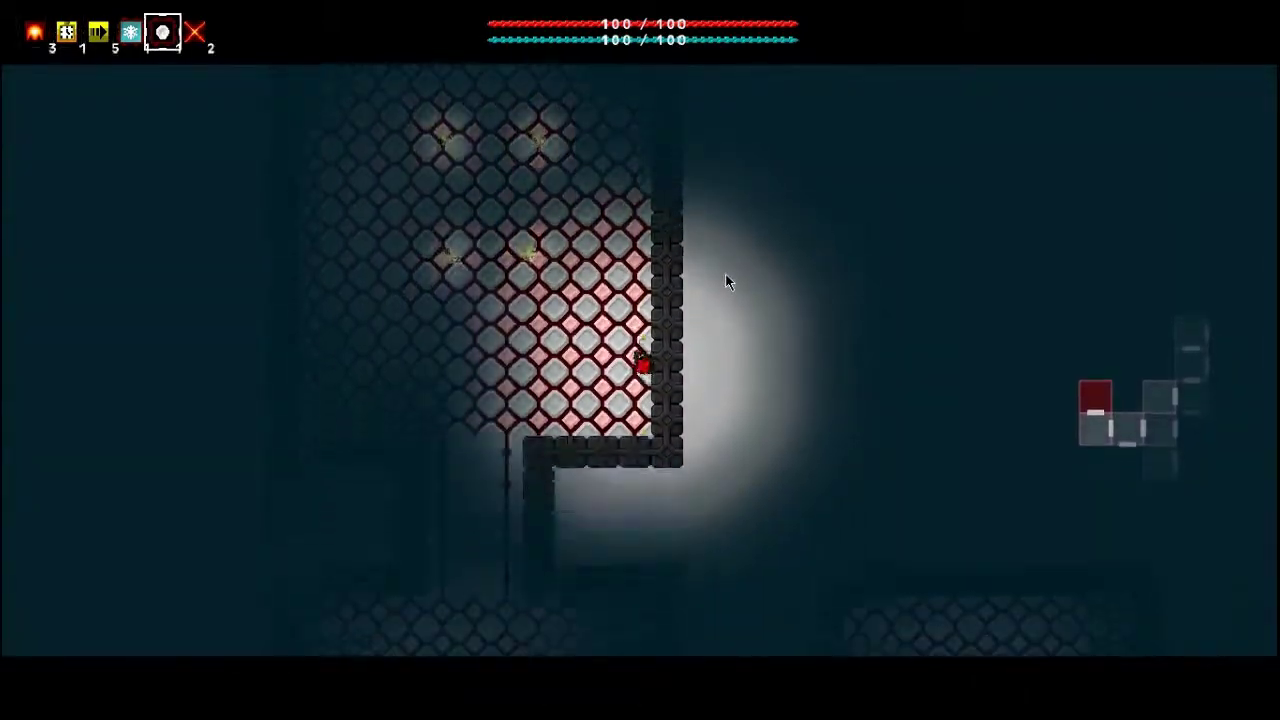
key("s")
key("s")
Step: Step into the middle of the square room and unleash the X blast
key("a")
key("a")
key("w")
key("w")
key("w")
key("w")
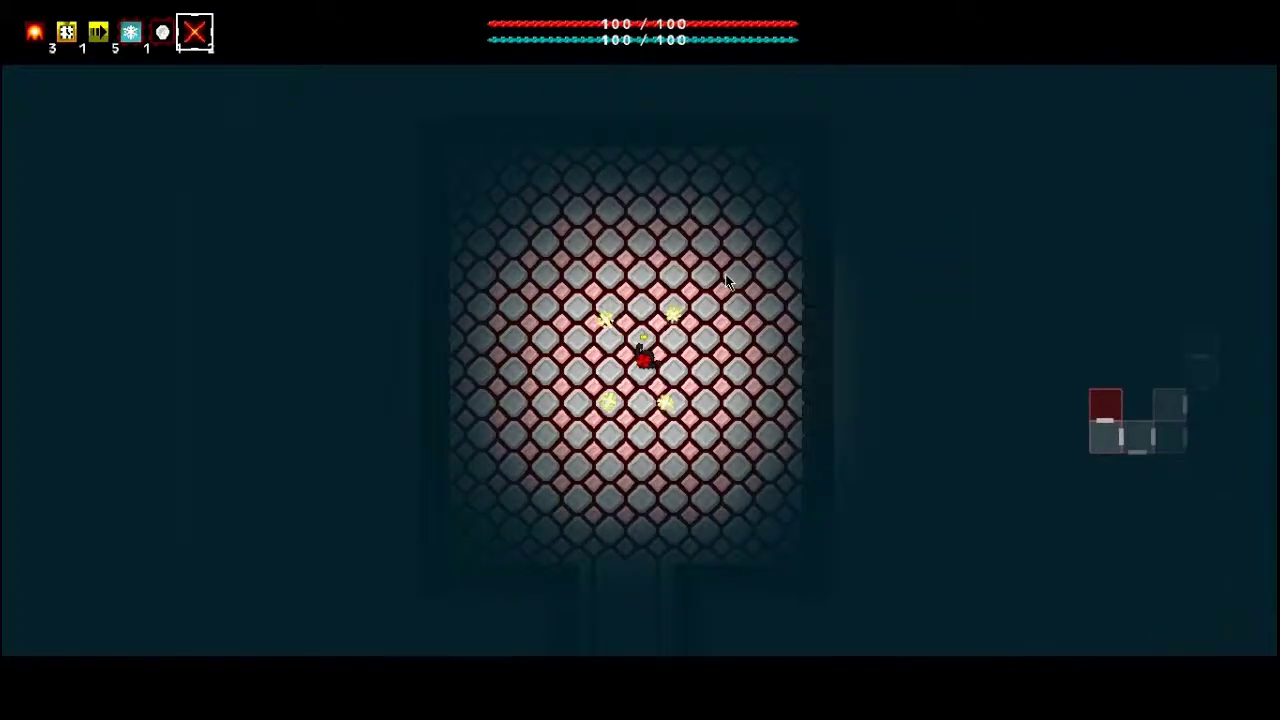
left_click(727, 283)
key("w")
key("w")
key("w")
key("w")
key("w")
key("w")
Step: Select the fire spell, walk left into a new room and fireball its lower left
key("3")
key("w")
key("w")
key("a")
key("a")
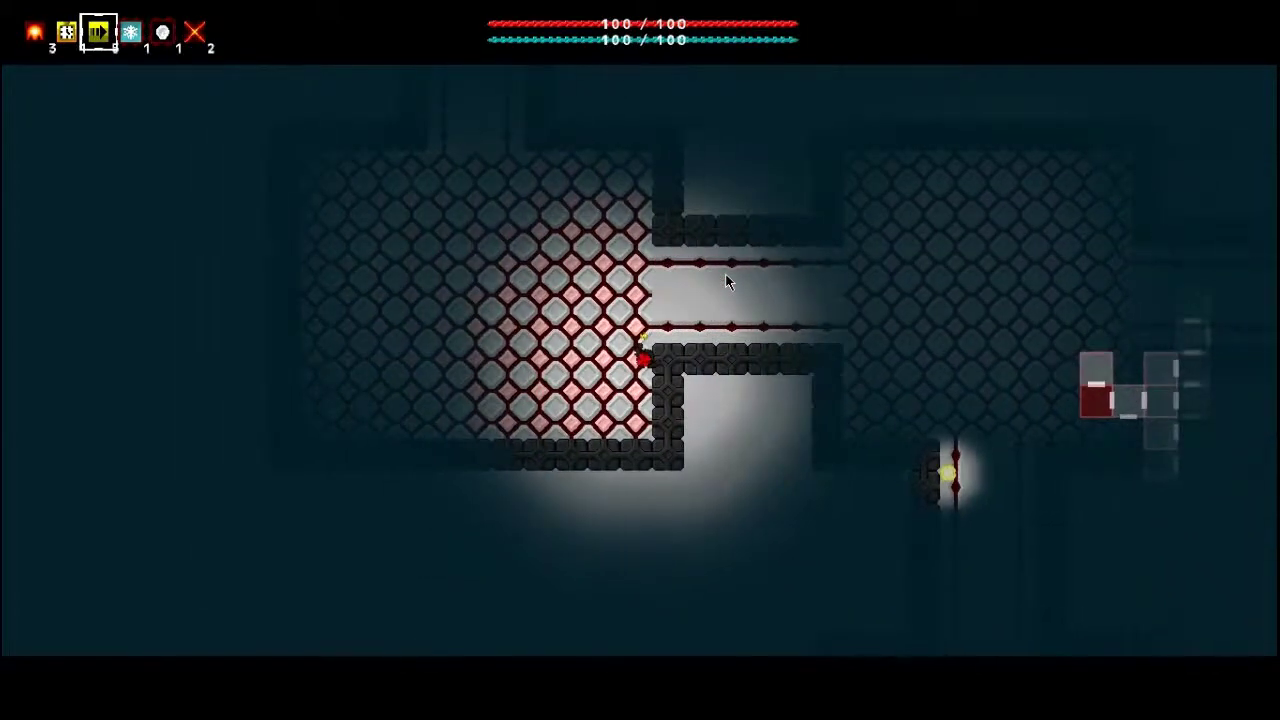
key("a")
key("a")
key("a")
key("a")
key("1")
key("a")
key("a")
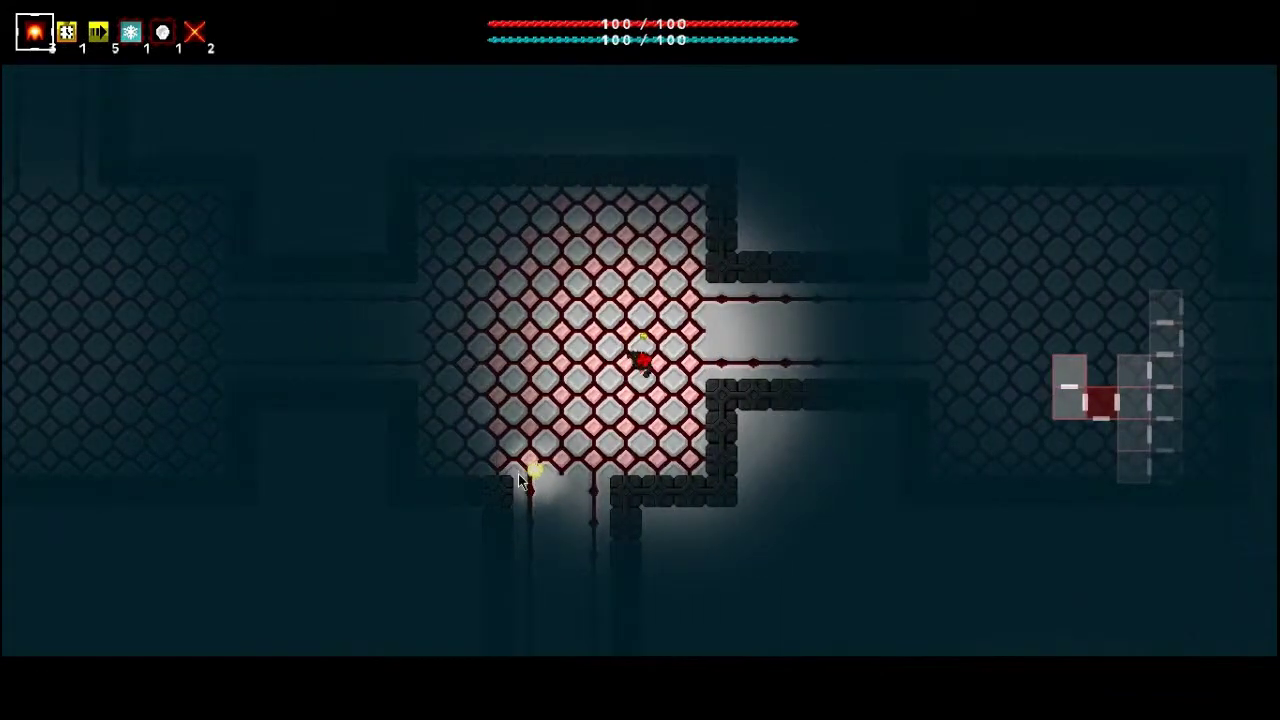
left_click(518, 473)
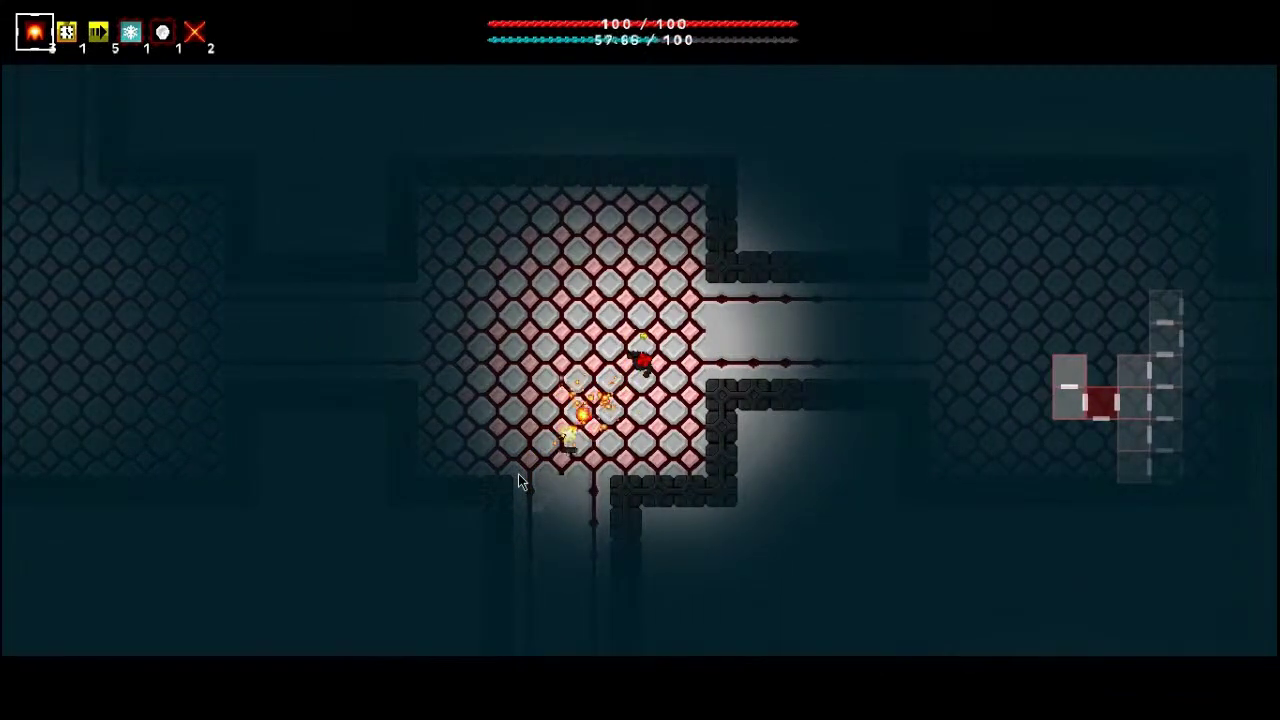
Step: Go down to pick up Tears of Isaac, then return to the room above
key("s")
key("s")
key("s")
key("s")
key("s")
key("s")
key("s")
key("s")
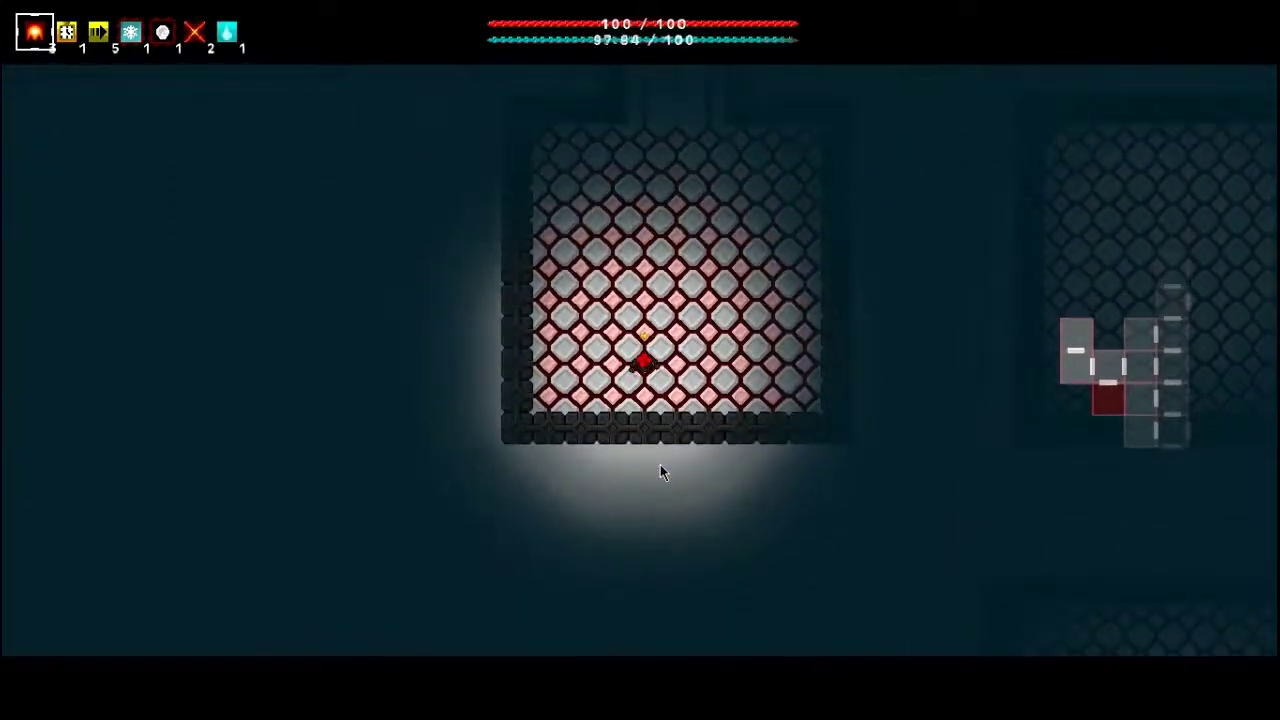
key("w")
key("w")
key("w")
key("w")
key("w")
key("w")
key("w")
key("w")
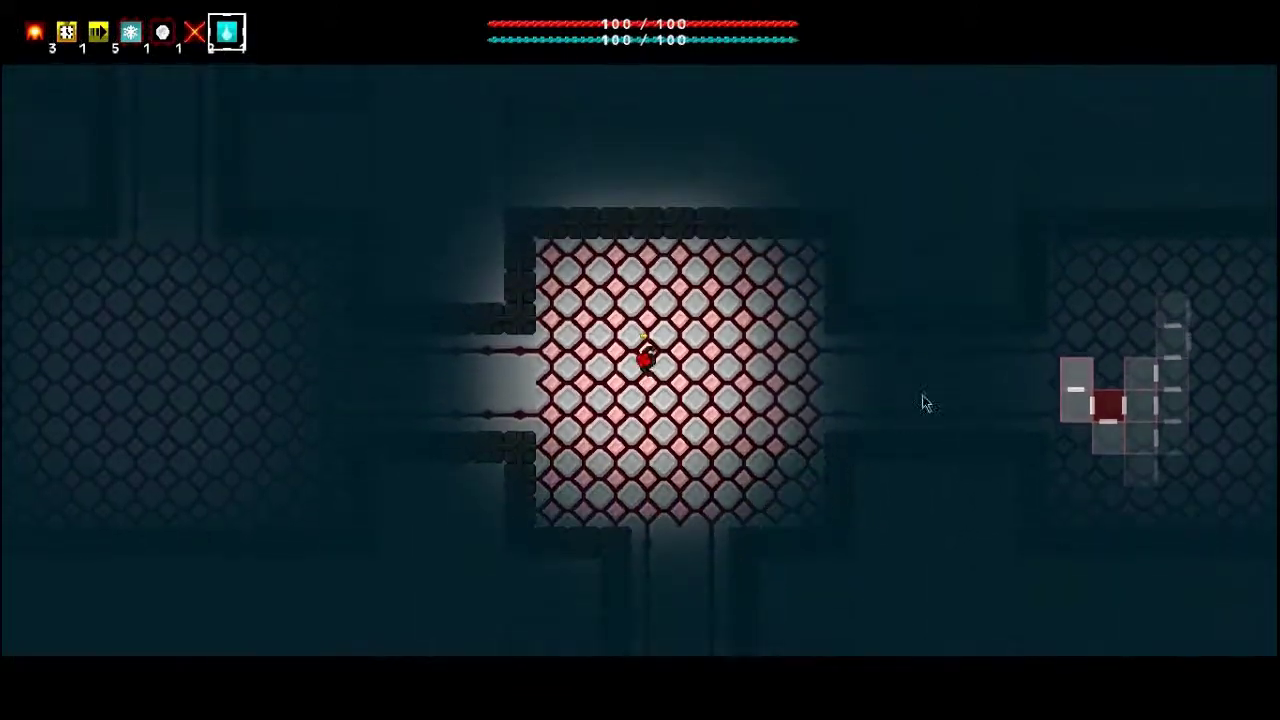
key("w")
key("w")
Step: Walk west for Clockblocker, then show the mini-map overlay and rescale it
key("a")
key("a")
key("a")
key("a")
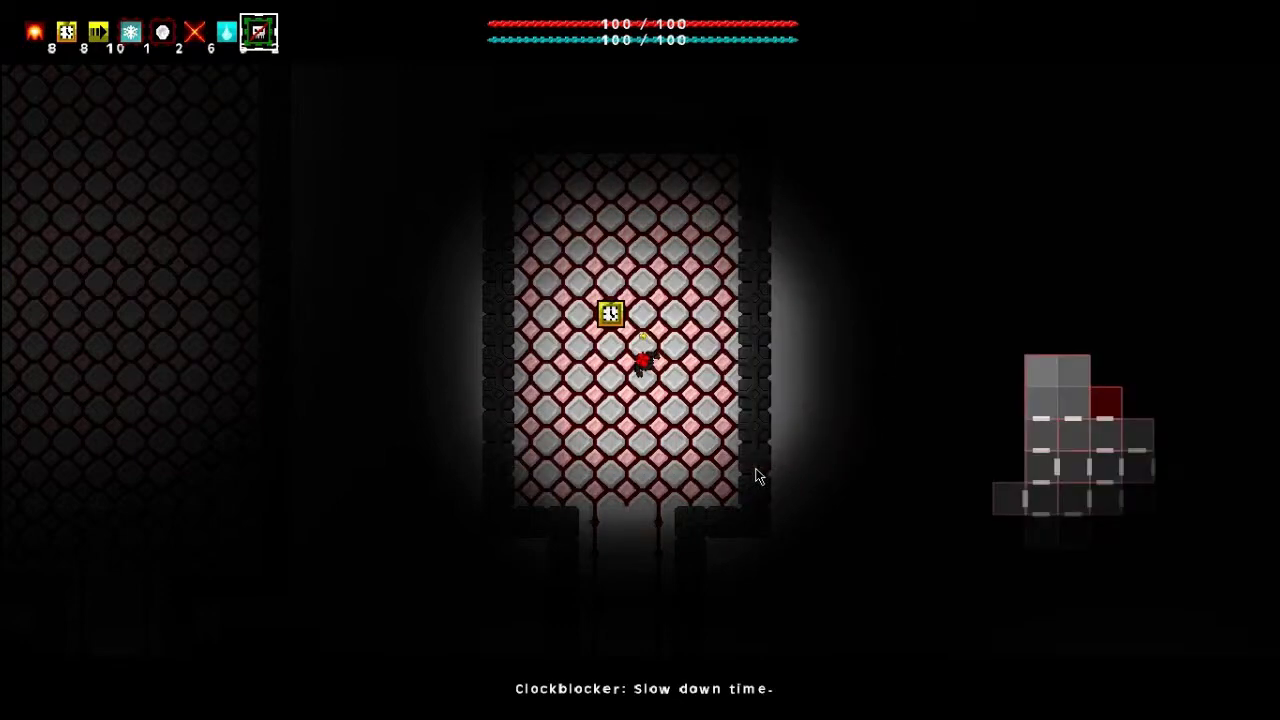
key("Tab")
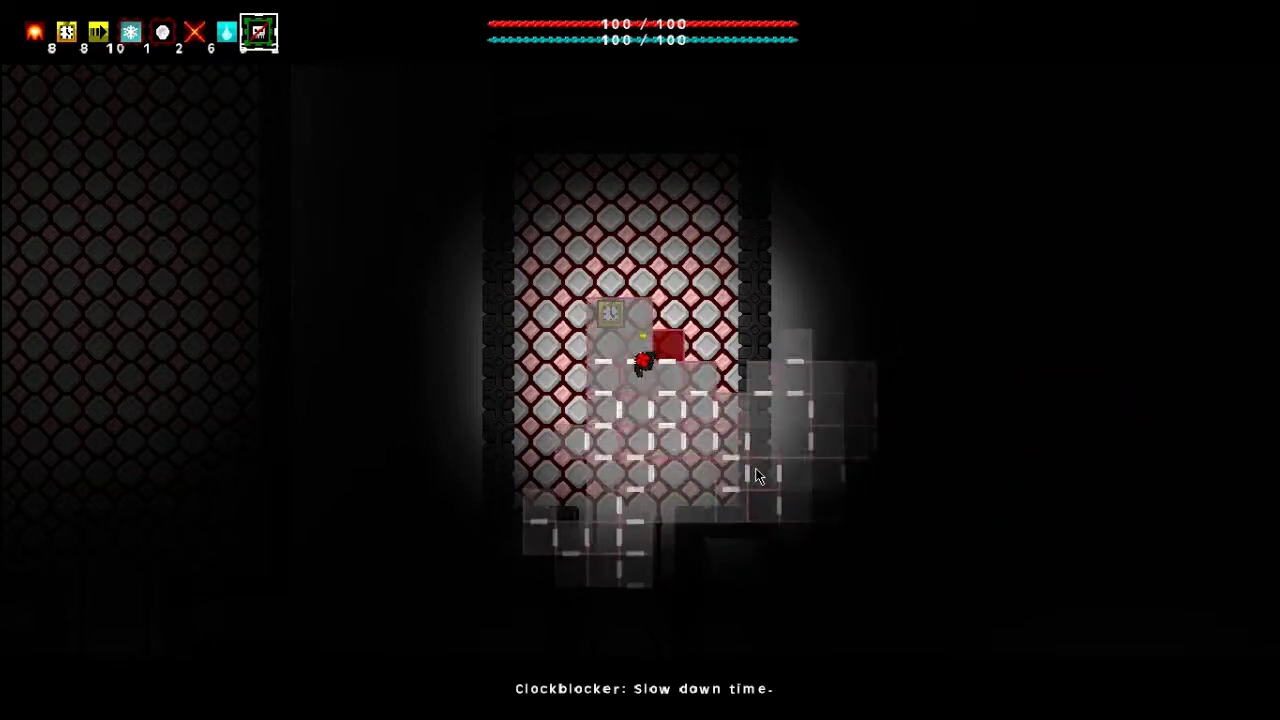
scroll(764, 464, "up", 3)
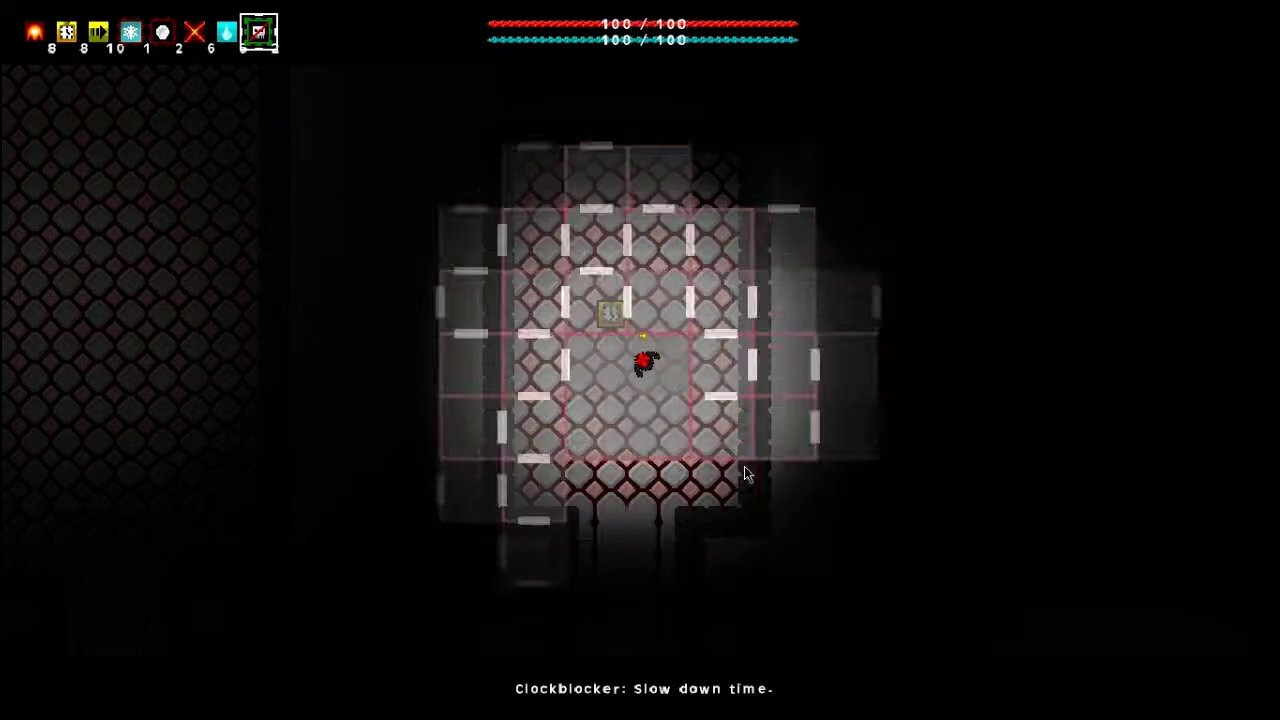
key("w")
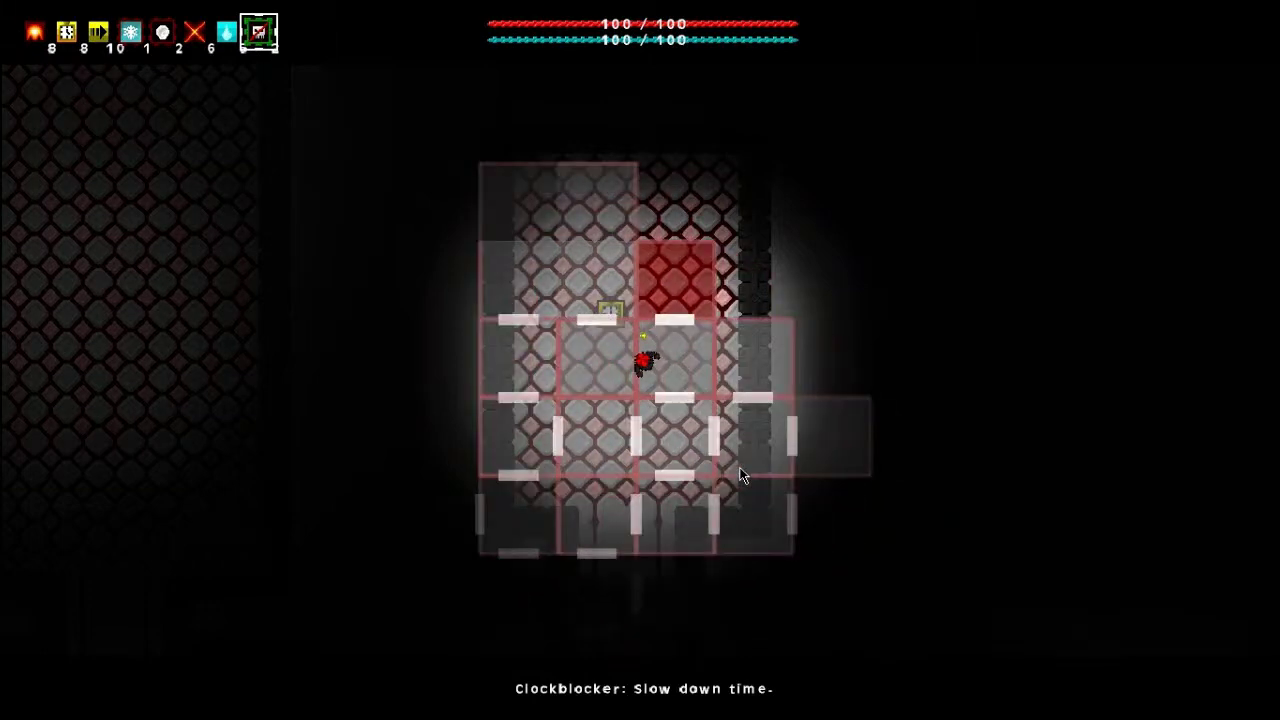
key("w")
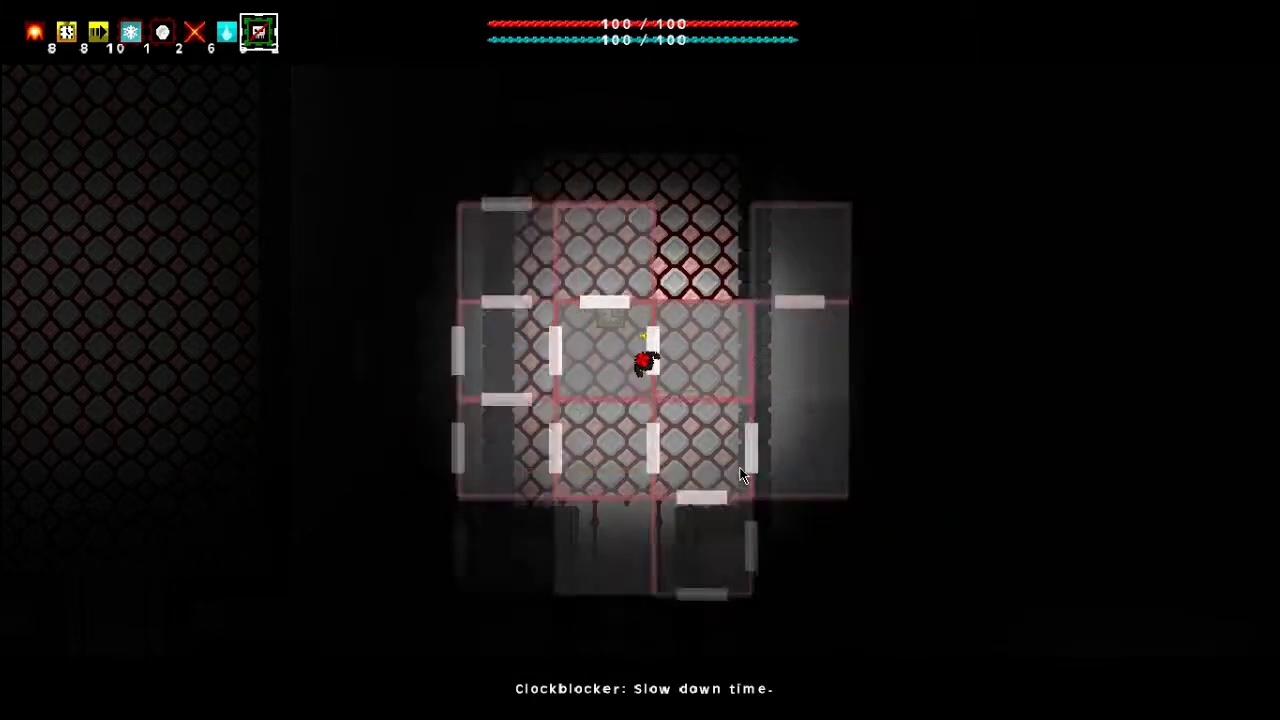
Step: Toggle the map overlay off and on, reshowing it at a different scale
key("Tab")
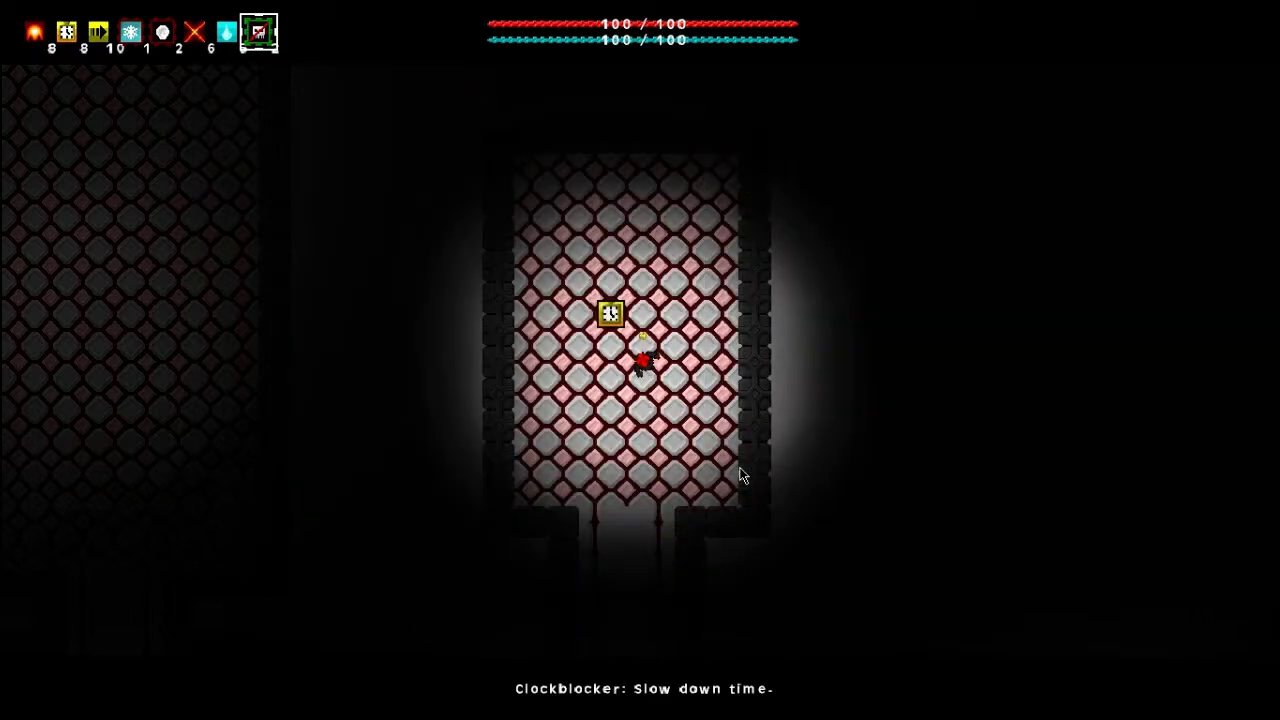
key("Tab")
key("Tab")
key("Tab")
key("Tab")
key("Tab")
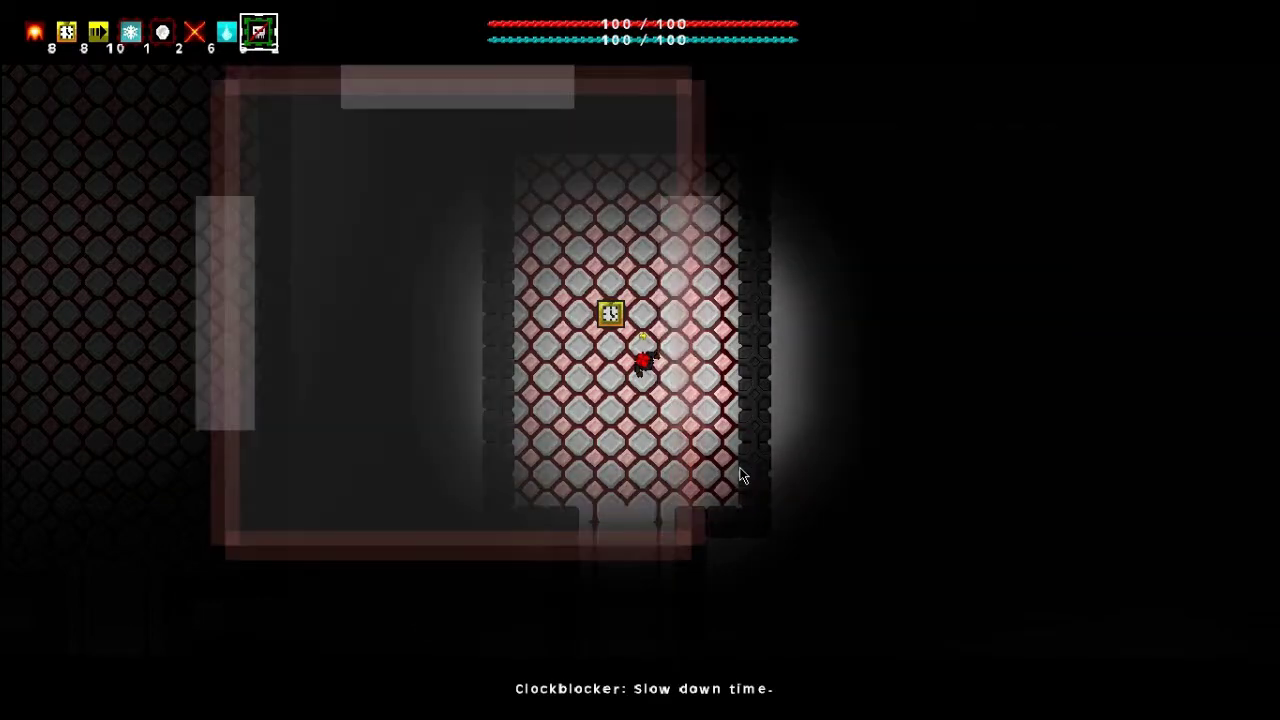
key("Tab")
key("Tab")
key("Tab")
key("Tab")
key("Tab")
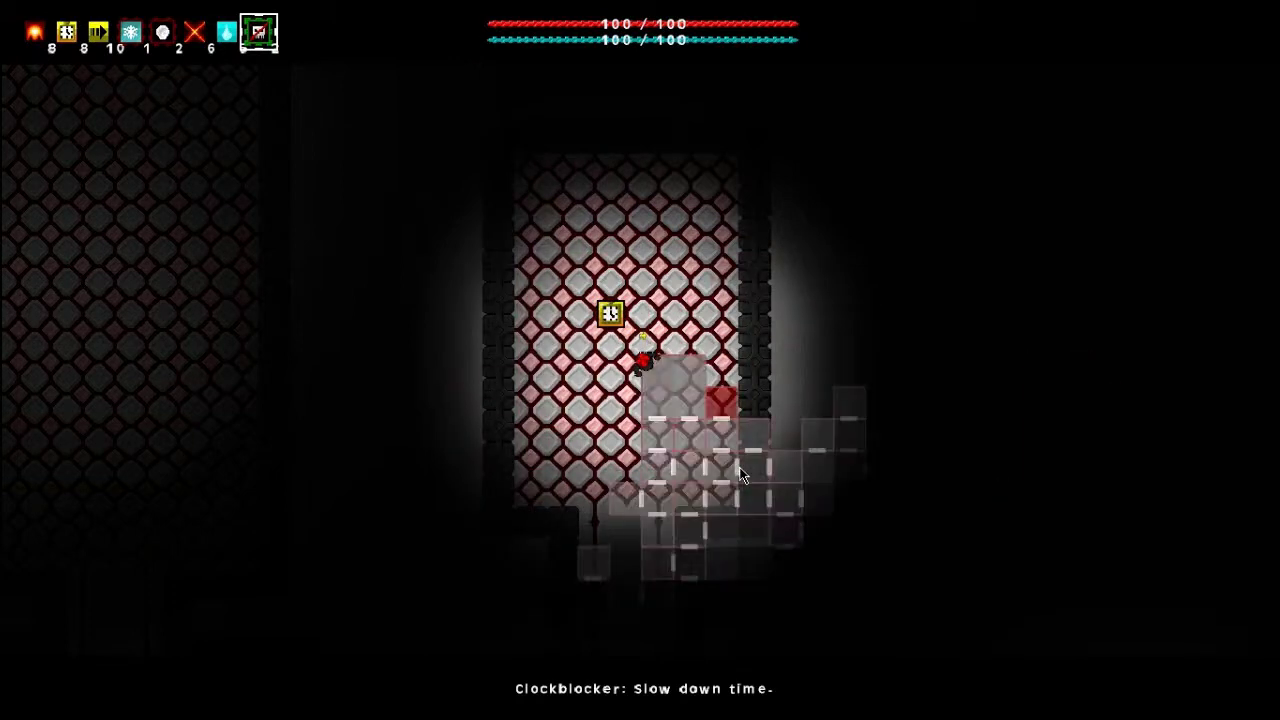
Step: Restore the small minimap, select Tears of Isaac, and attack the enemy below
key("Tab")
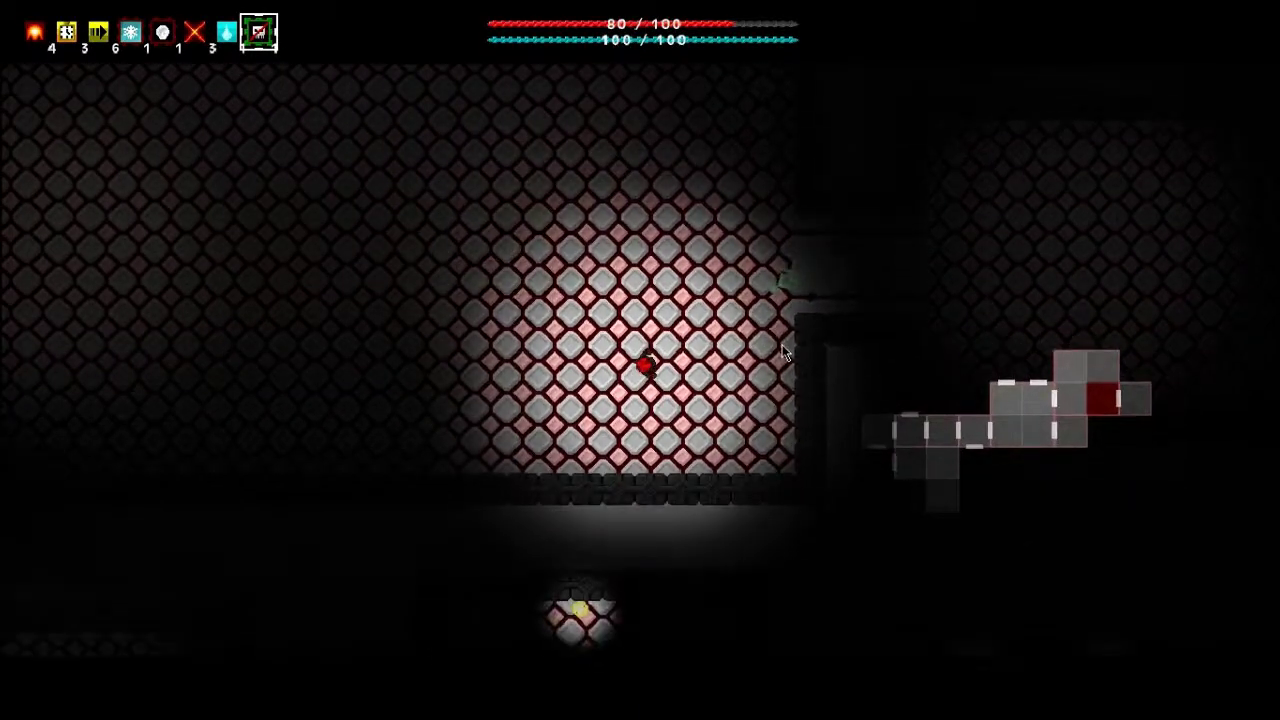
key("7")
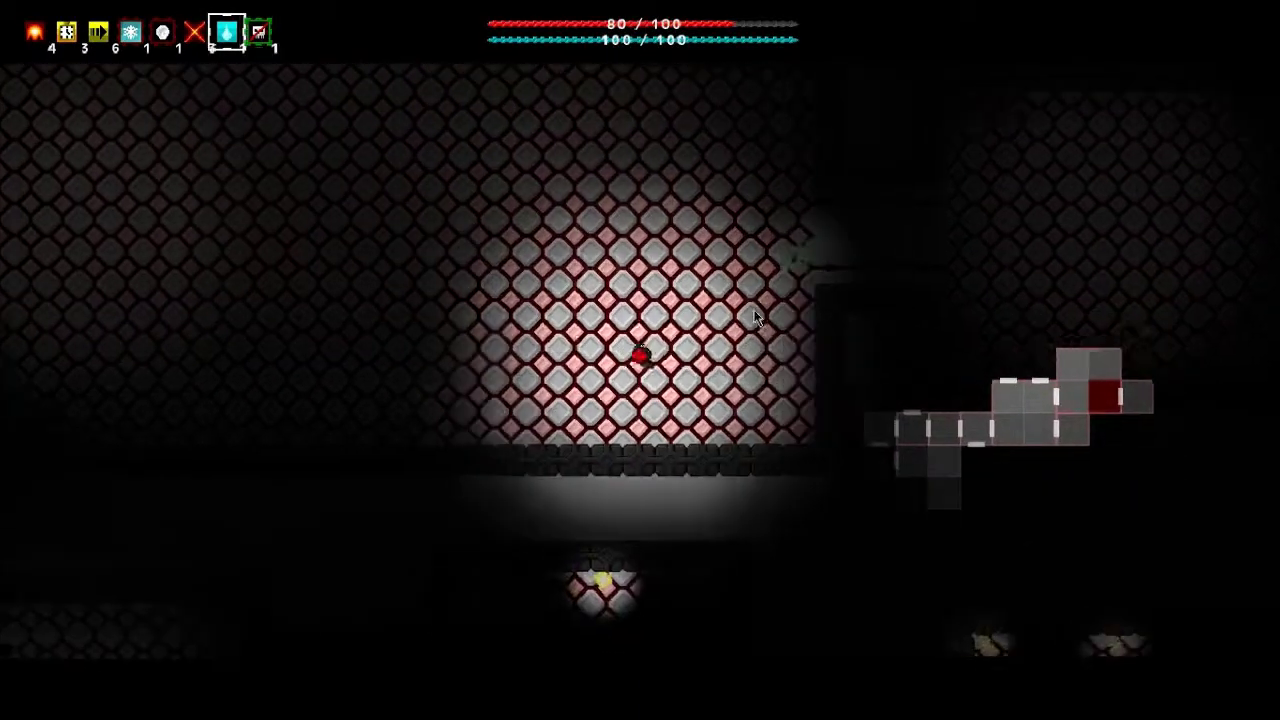
key("s")
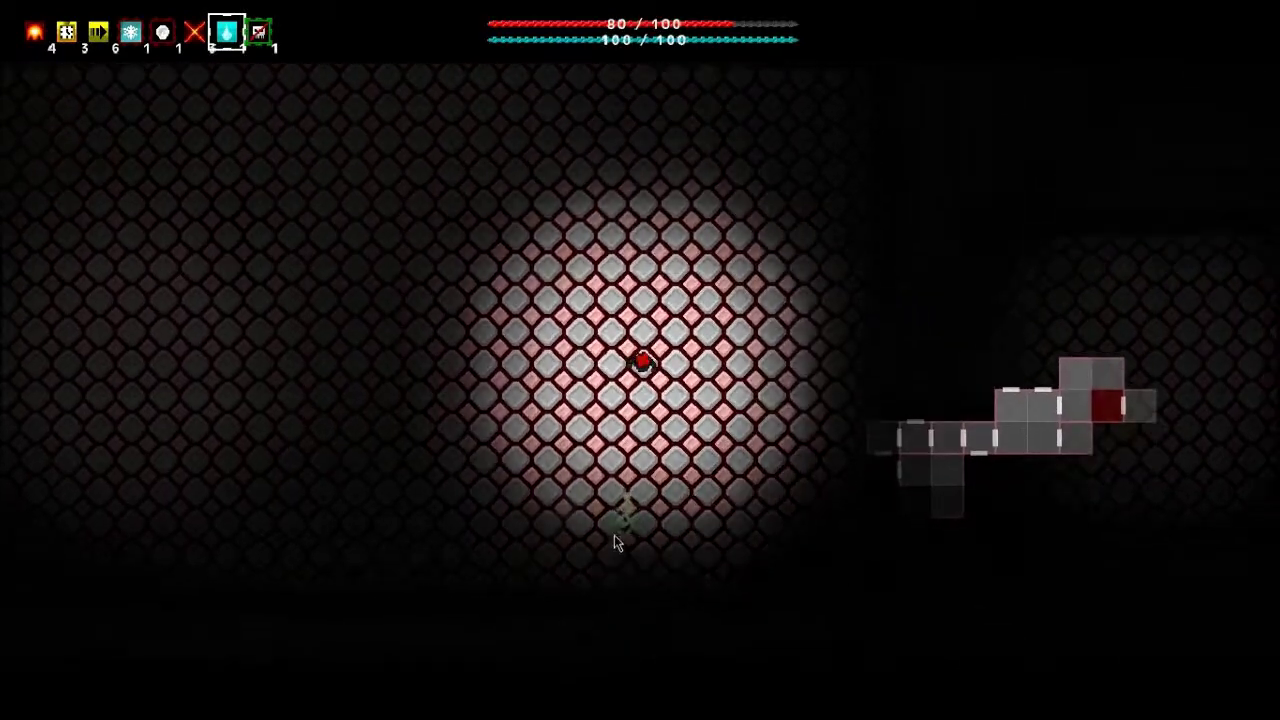
key("s")
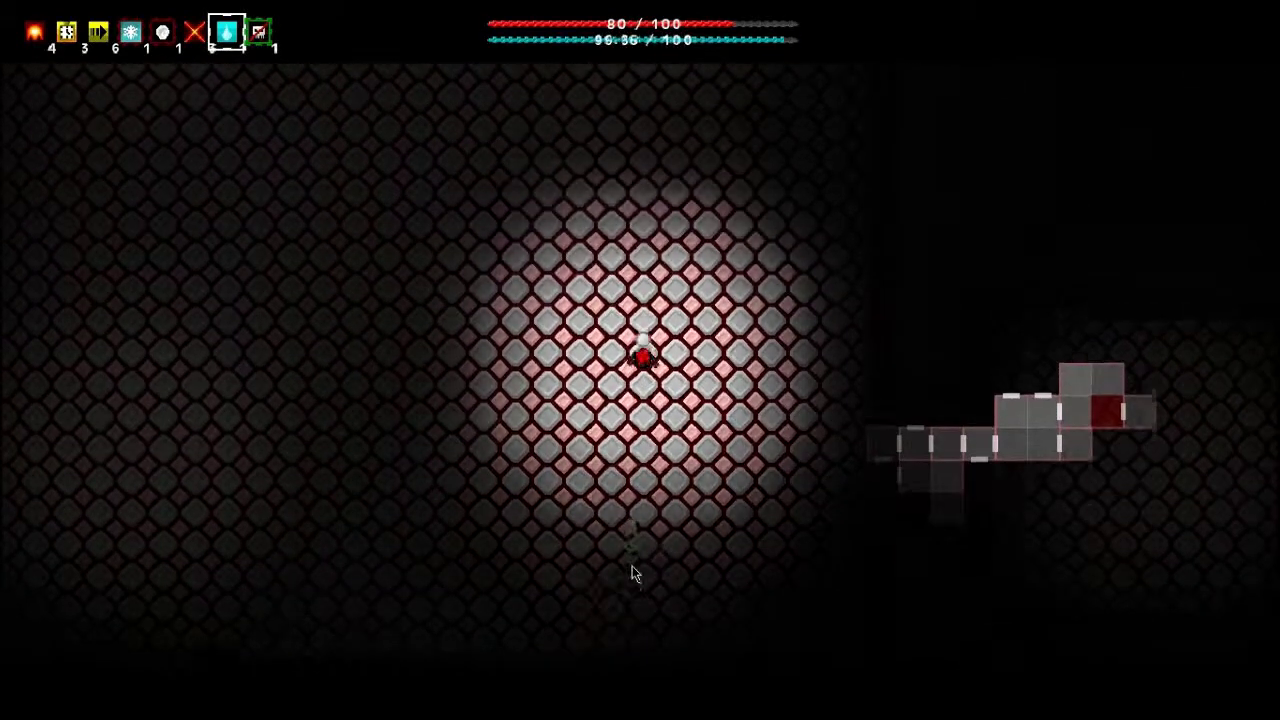